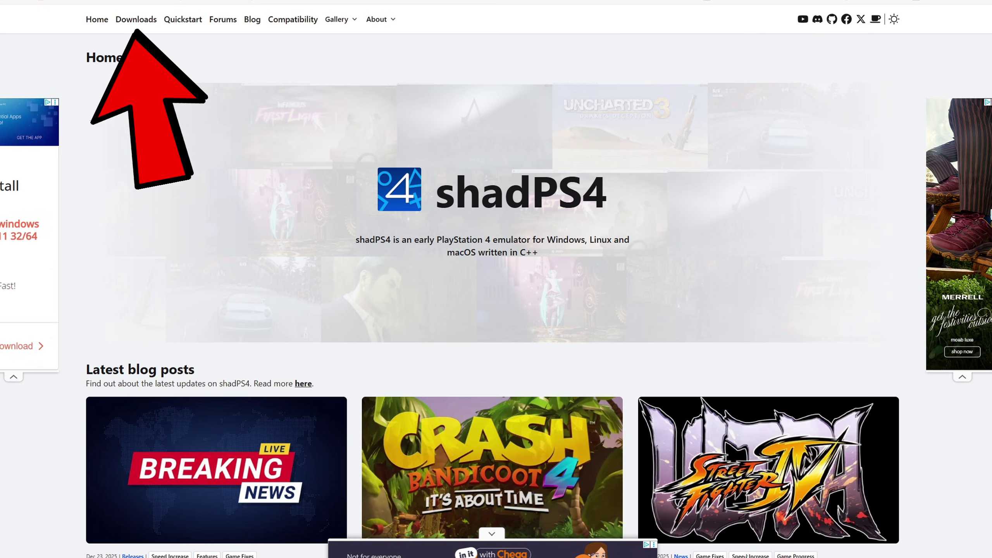
Download the Windows build of the shadPS4 Qt launcher (GUI) and the PkgEditor-0.3.1.rar archive from MEGA.
left_click(142, 23)
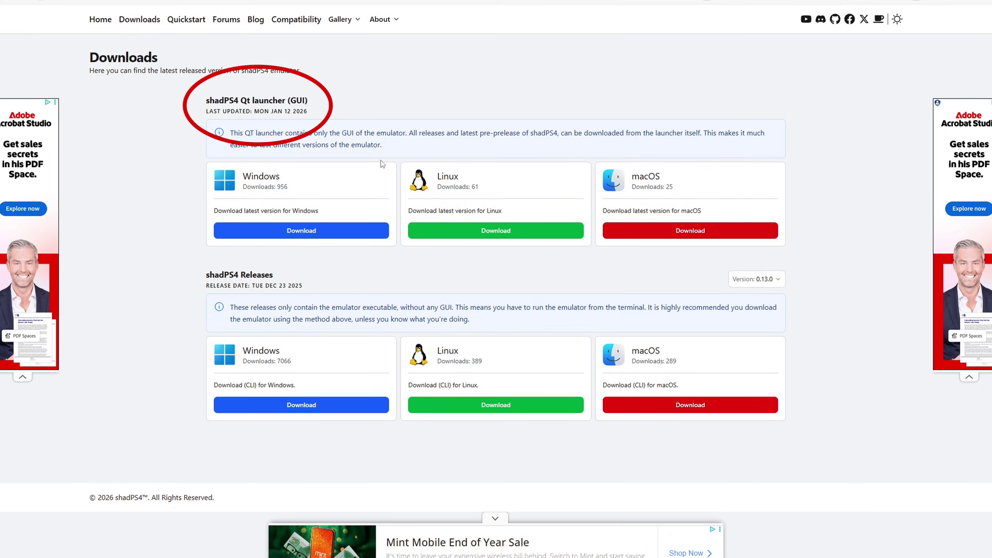
left_click(303, 231)
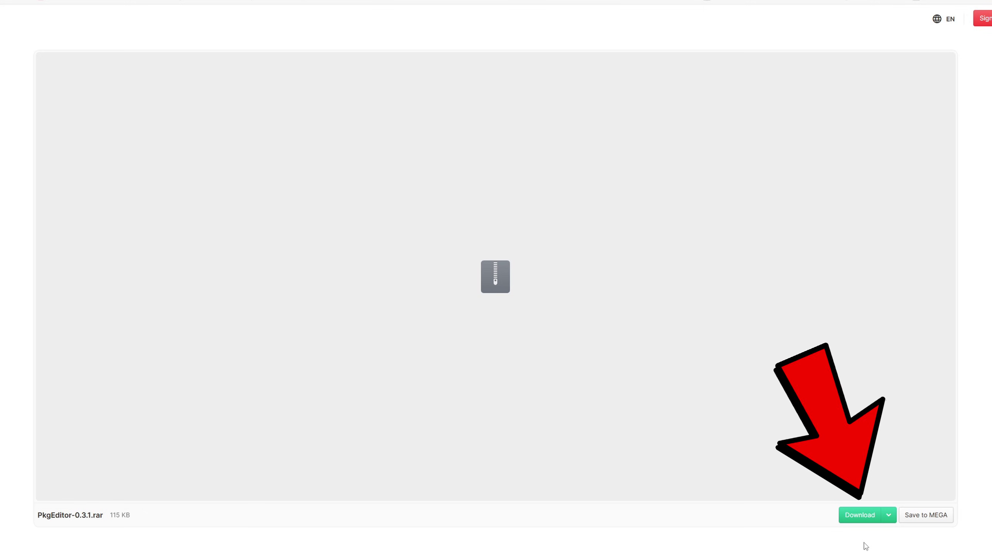
left_click(860, 516)
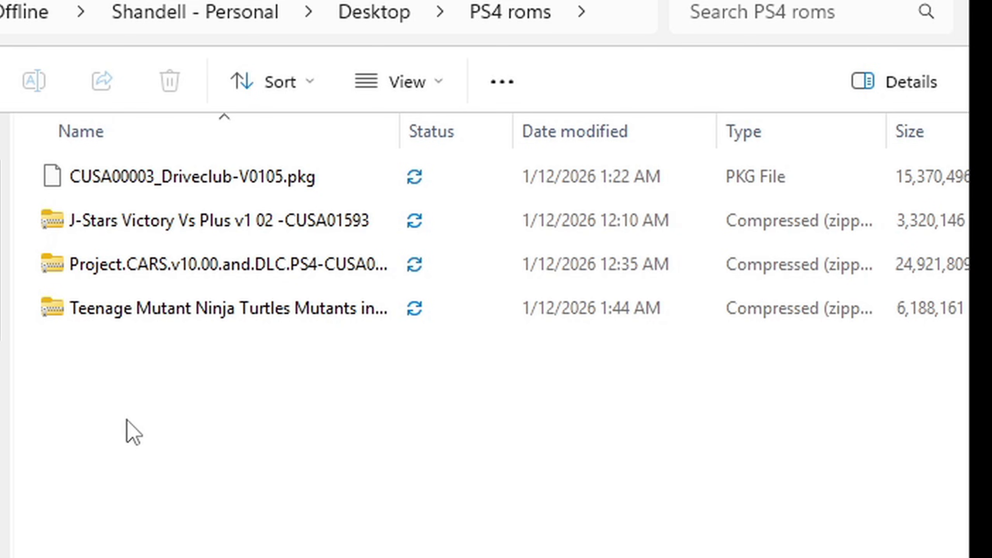
Extract the J-Stars Victory, Project.CARS and Teenage Mutant Ninja Turtles archives directly into the PS4 roms folder with 7-Zip.
left_click_drag(110, 380, 132, 219)
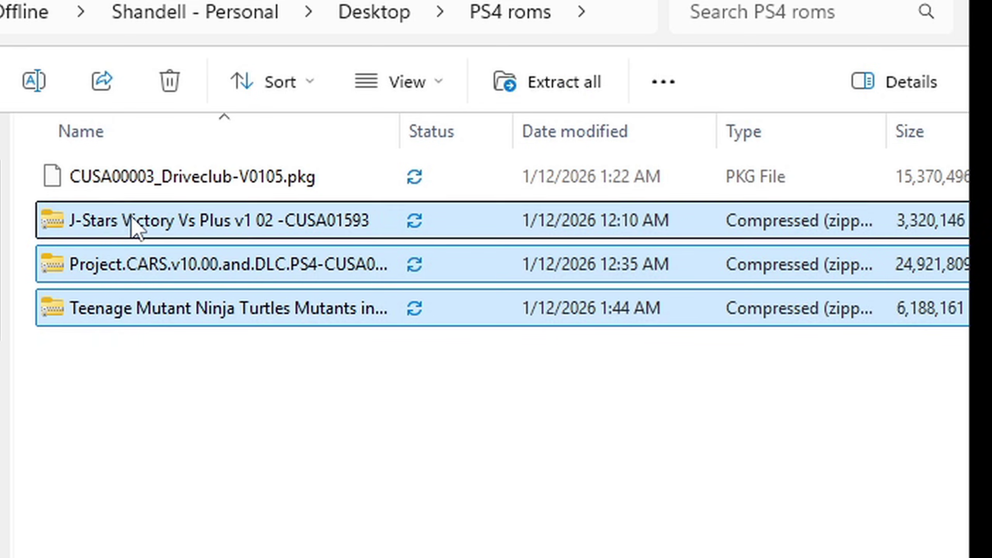
right_click(132, 225)
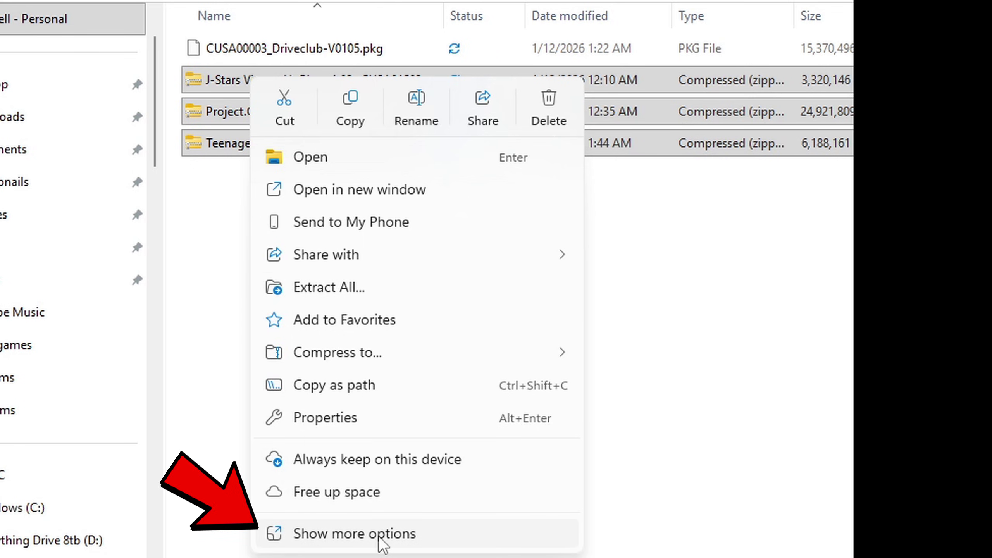
left_click(416, 538)
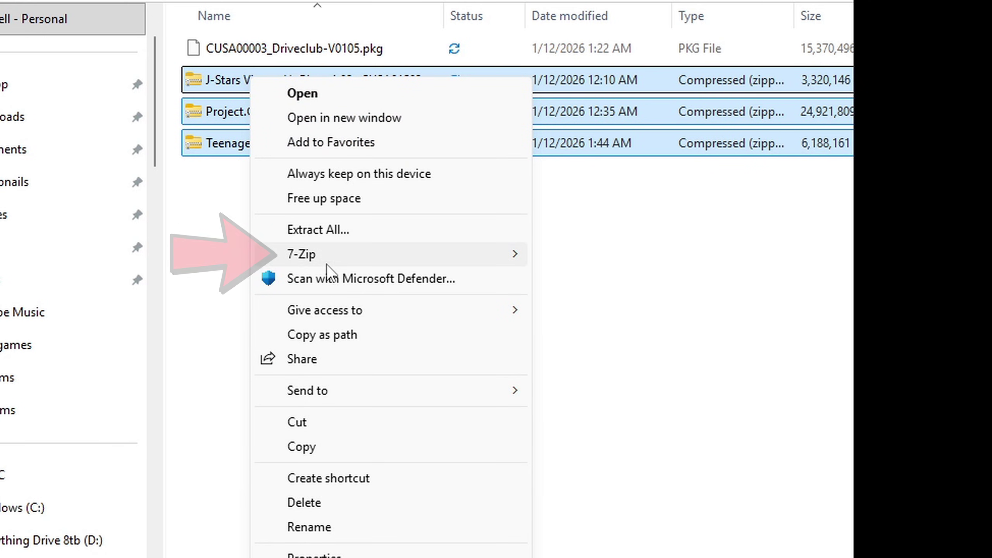
mouse_move(323, 254)
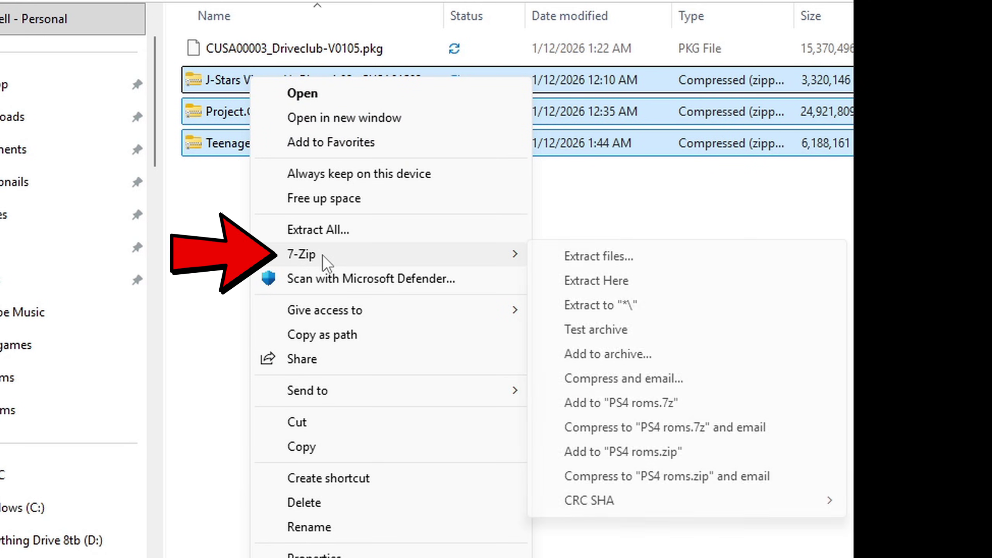
left_click(636, 280)
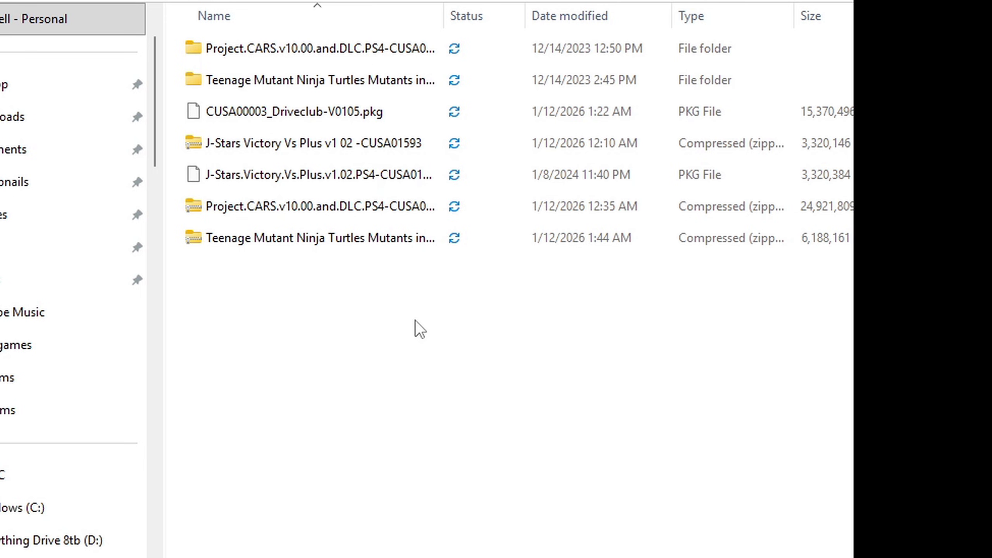
Delete the Project.CARS, Teenage Mutant Ninja Turtles and J-Stars Victory zip archives from the PS4 roms folder.
left_click_drag(229, 277, 235, 211)
right_click(234, 210)
left_click(537, 264)
right_click(274, 141)
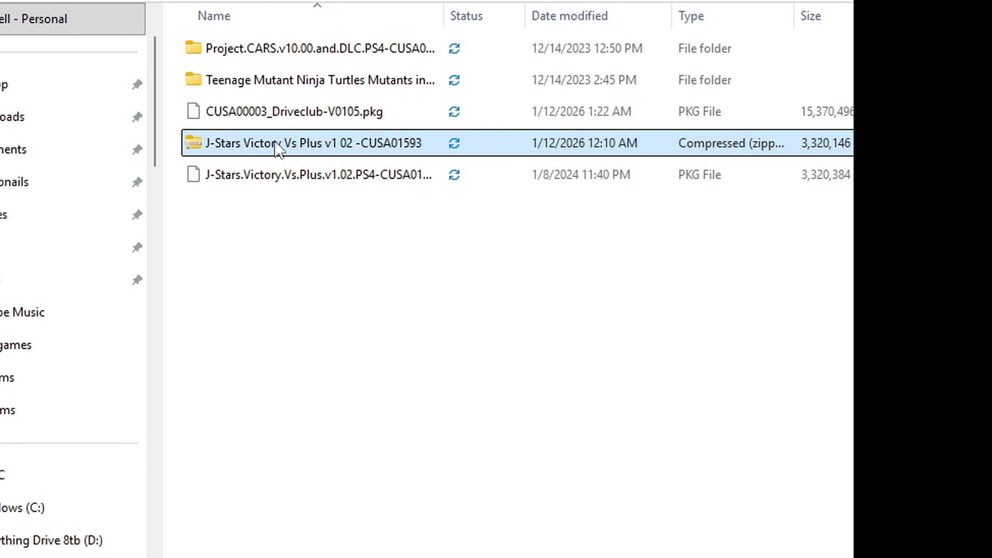
left_click(590, 184)
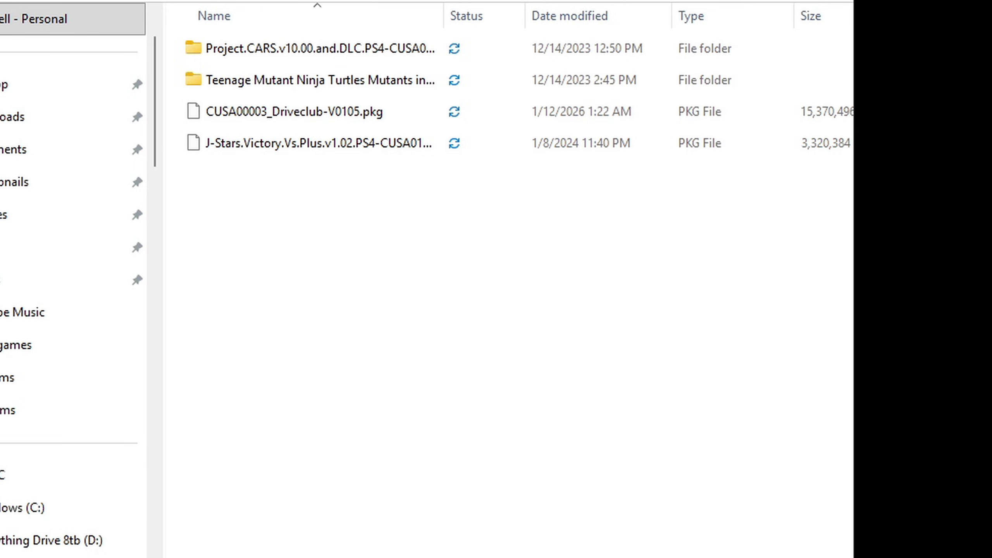
Move the PKG file from the Teenage Mutant Ninja Turtles folder into PS4 roms and delete the emptied folder.
right_click(247, 83)
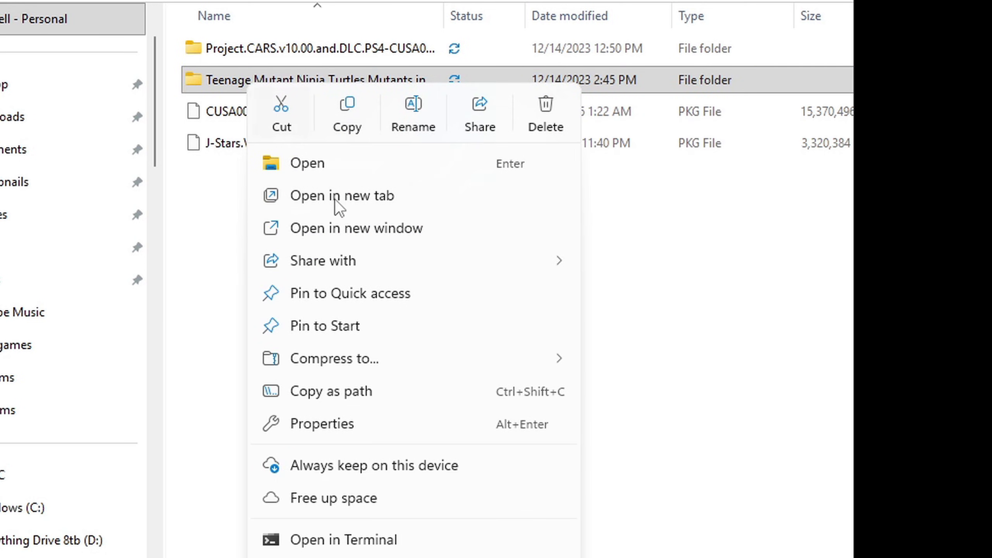
left_click(347, 227)
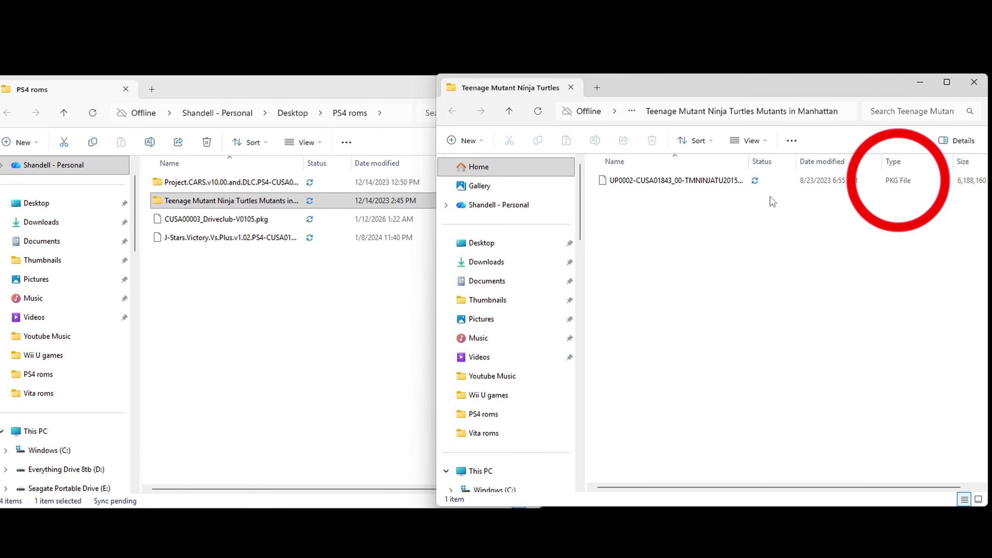
left_click_drag(661, 180, 200, 303)
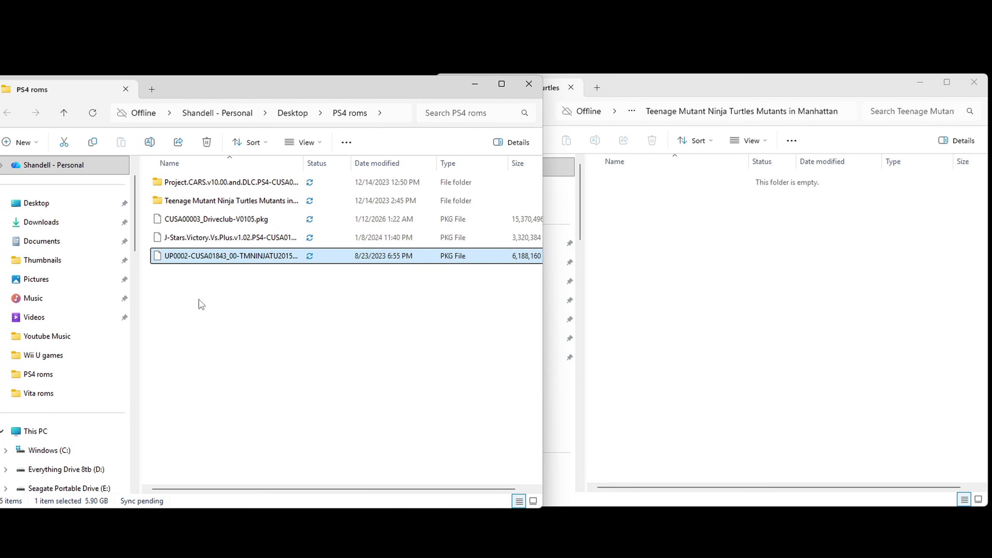
left_click(974, 82)
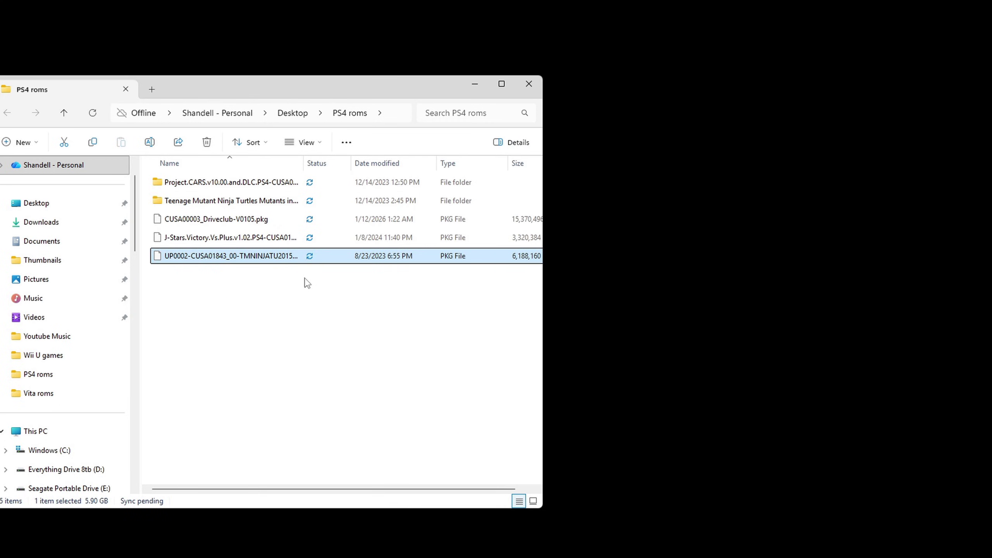
right_click(221, 200)
left_click(385, 217)
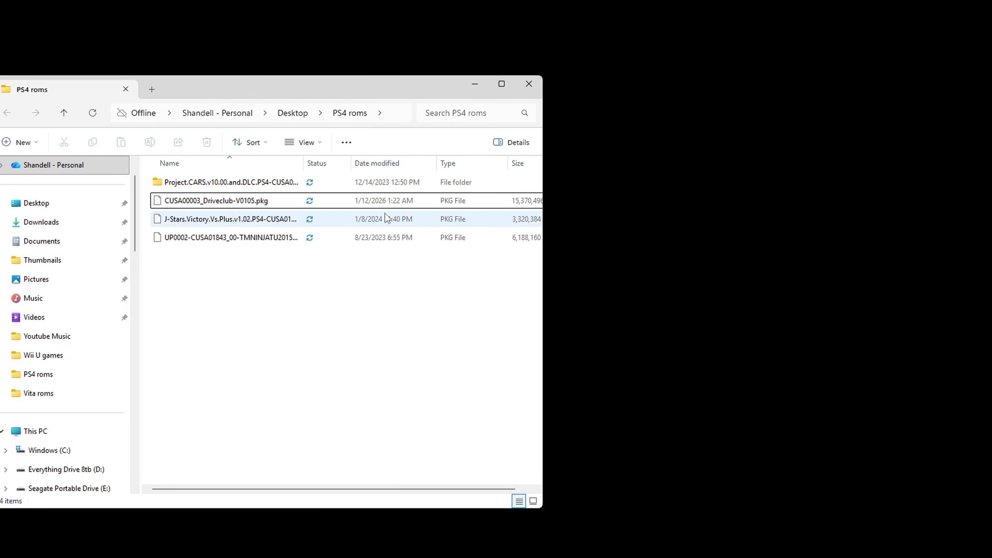
Move the DLC folder and Project.CARS.v10.00.PS4-CUSA01338.pkg out of the Project.CARS folder into PS4 roms, and delete the leftover folder.
left_click(209, 187)
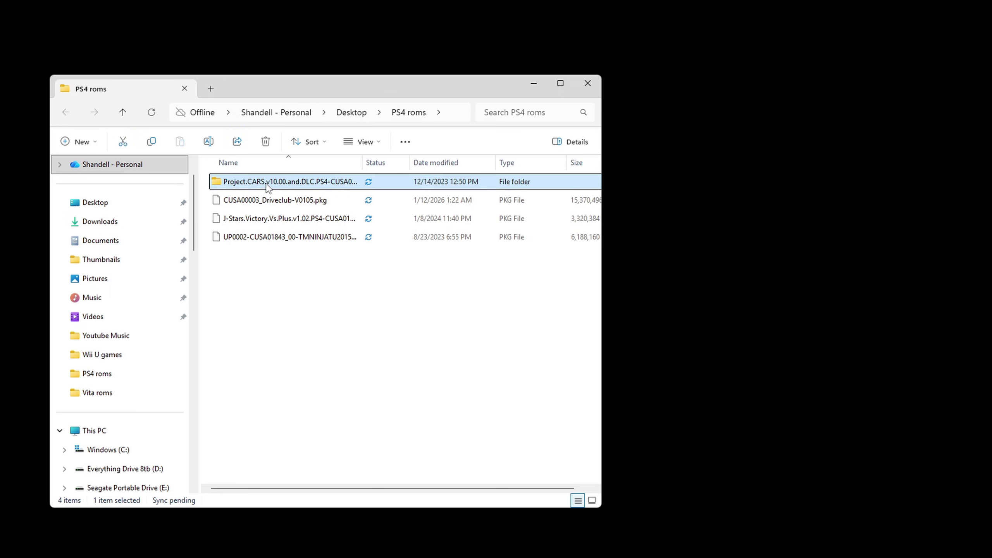
right_click(268, 188)
left_click(326, 269)
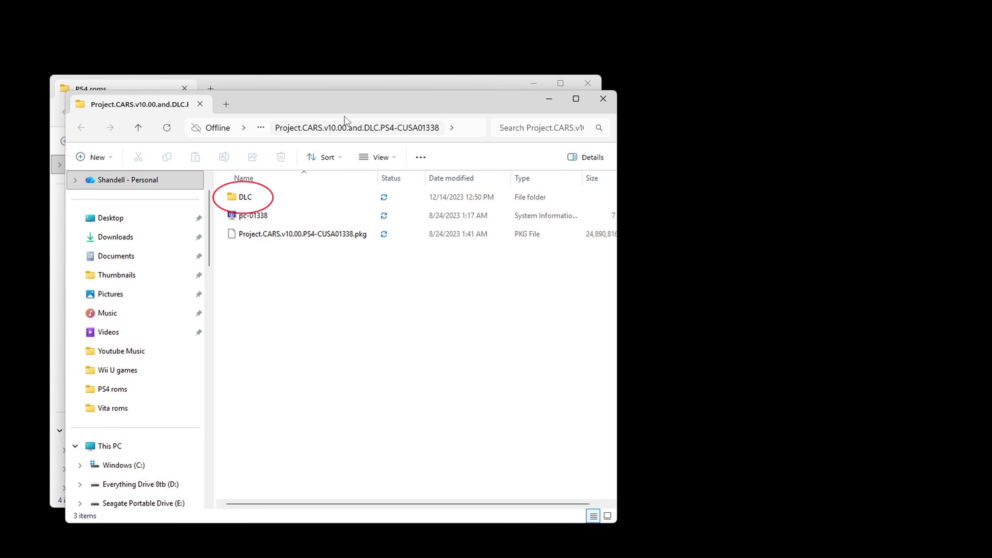
left_click_drag(344, 117, 781, 126)
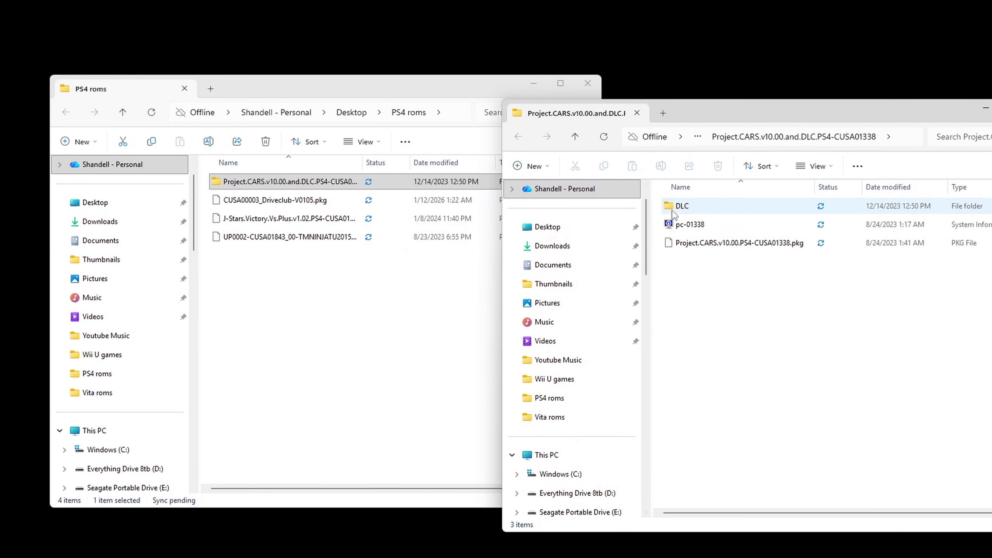
left_click_drag(673, 213, 281, 273)
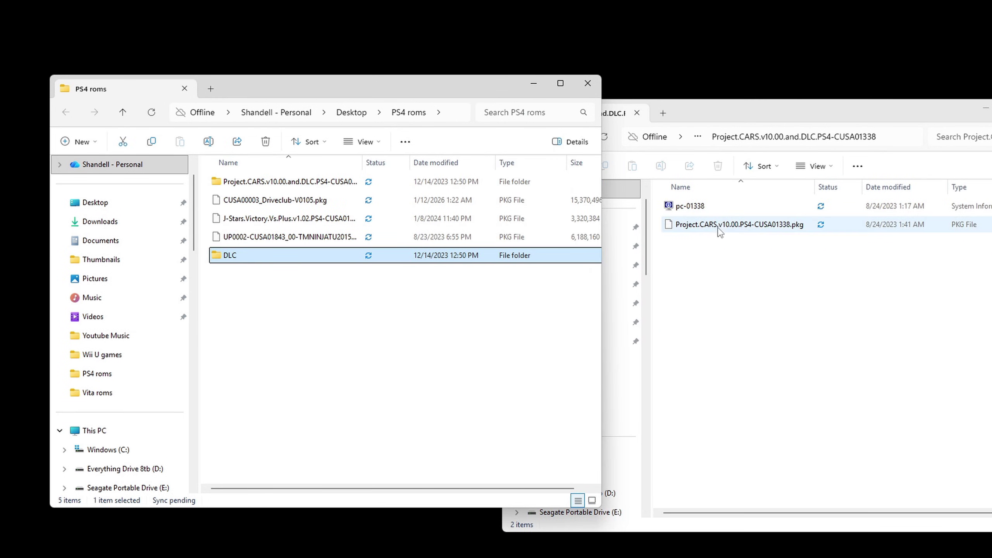
left_click_drag(719, 232, 316, 328)
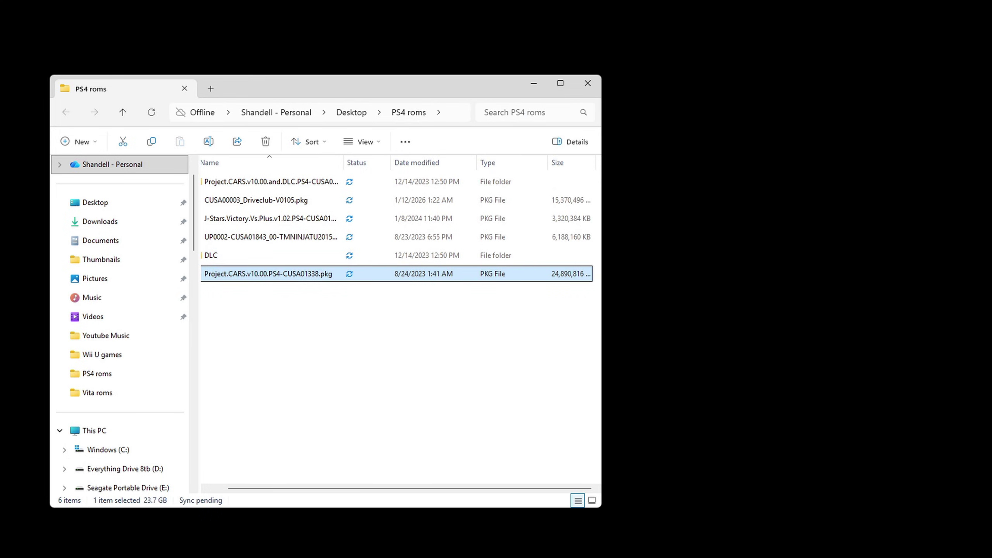
right_click(262, 182)
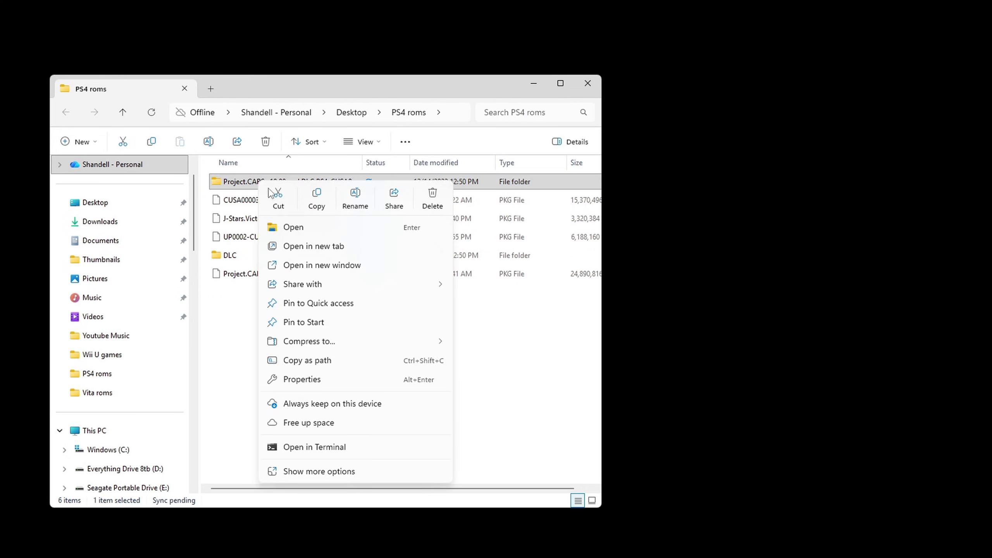
left_click(432, 199)
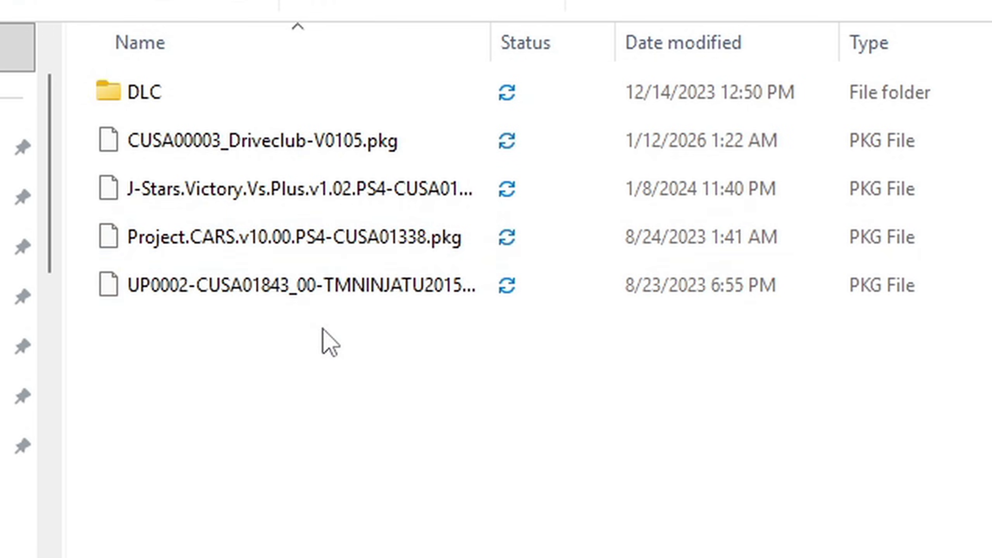
Create a folder named Driveclub in PS4 roms and move CUSA00003_Driveclub-V0105.pkg into it.
right_click(313, 358)
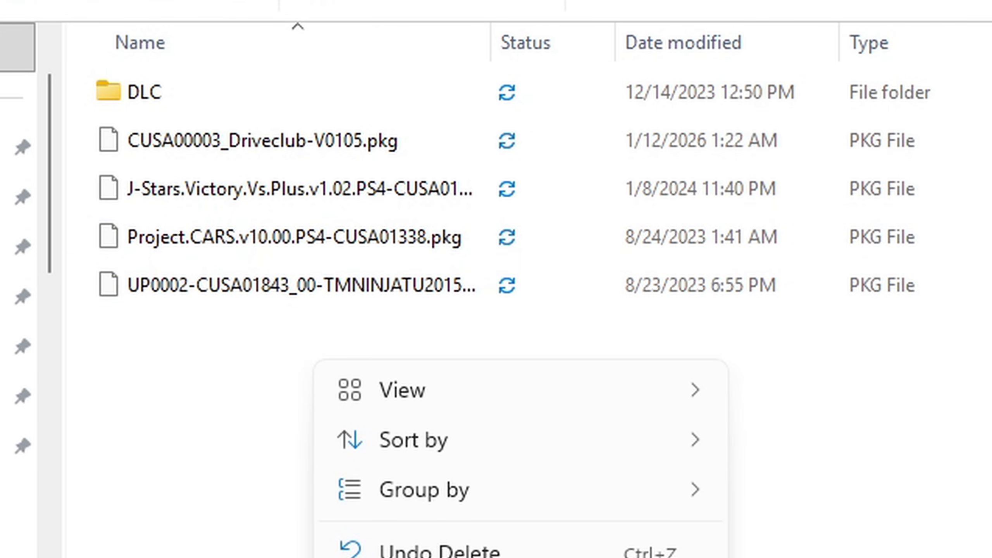
key("ctrl+shift+n")
key("BackSpace")
type("D")
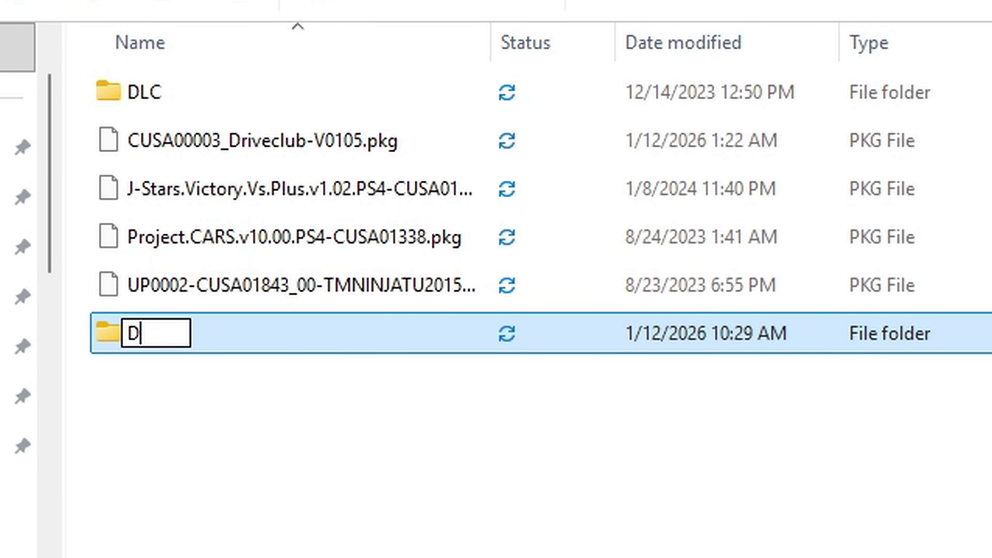
type("rivecl")
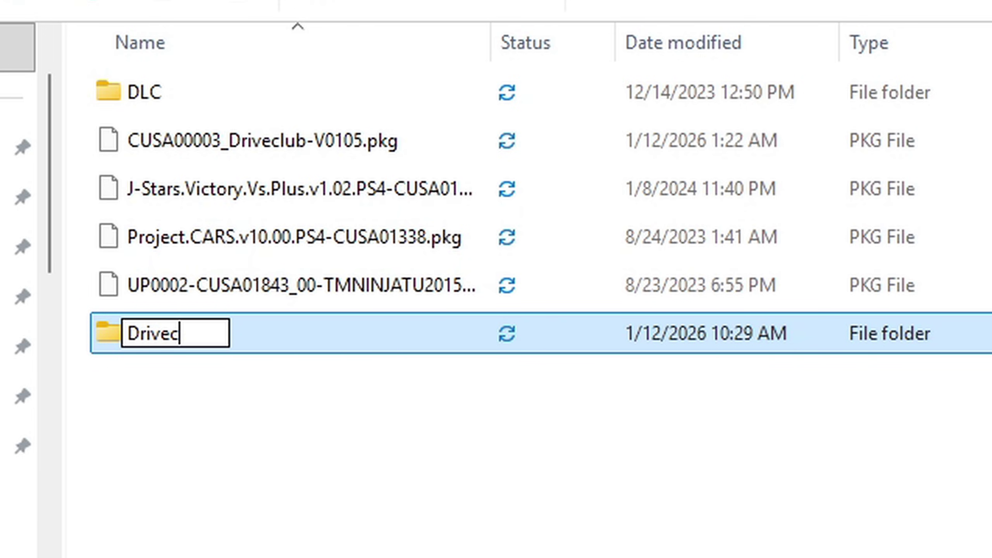
type("ub")
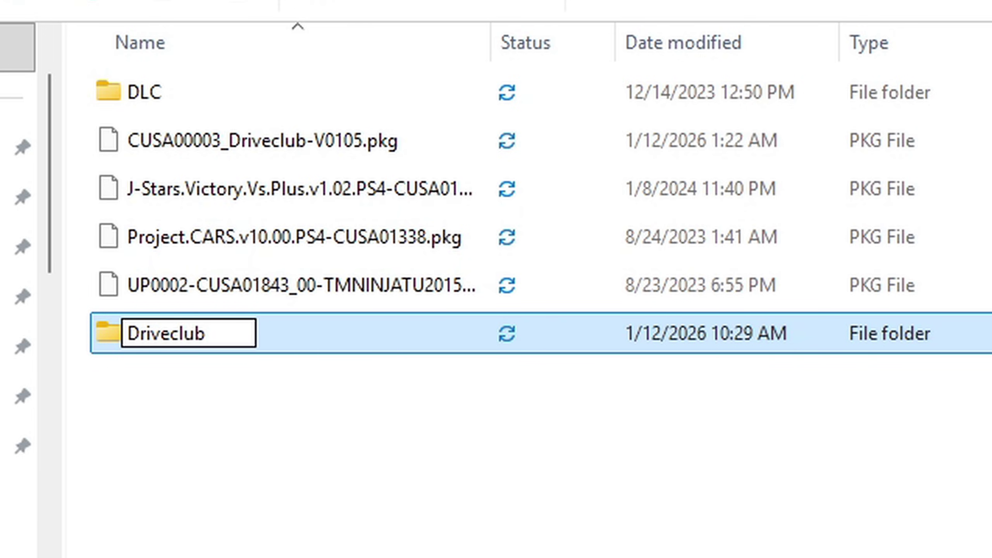
left_click(388, 553)
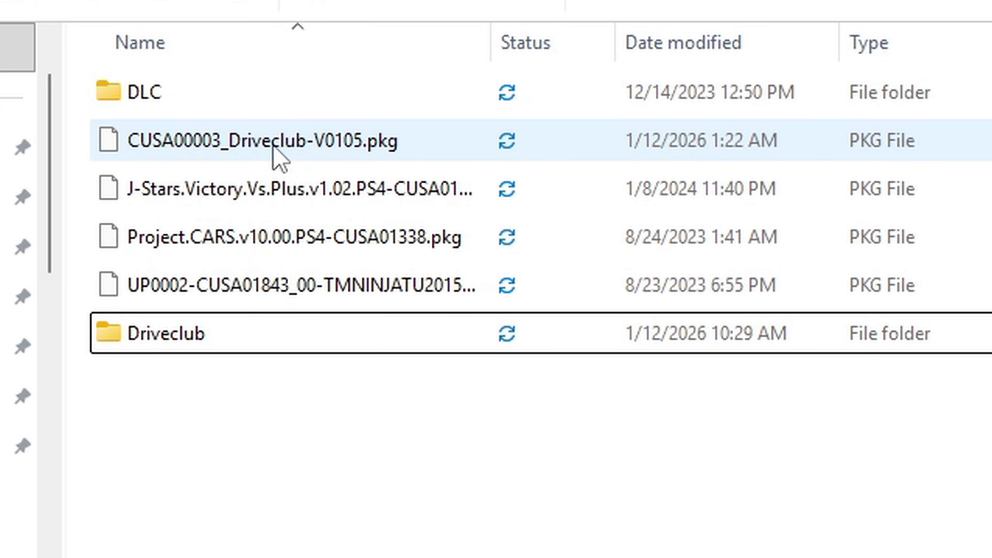
left_click(275, 145)
left_click_drag(278, 151, 178, 340)
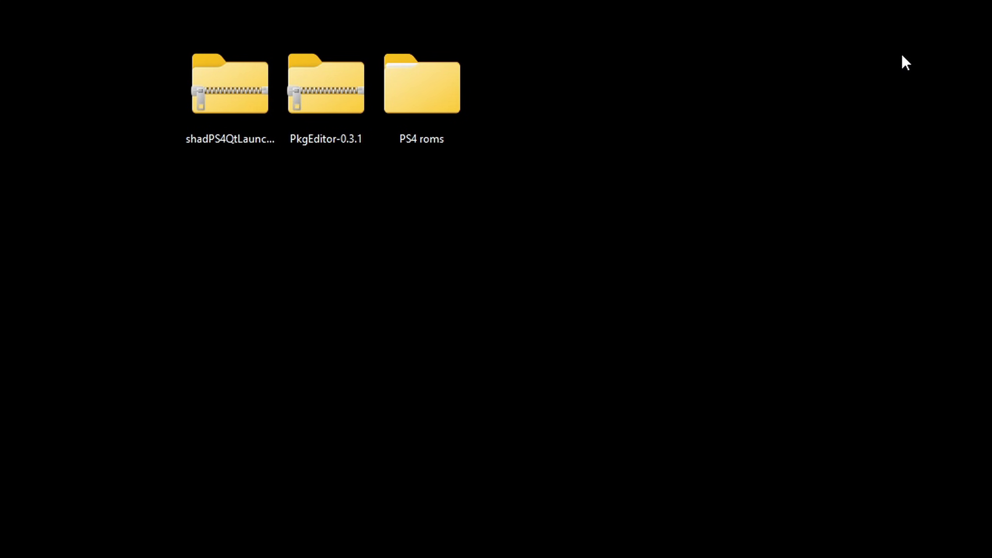
Extract the PkgEditor-0.3.1 archive directly onto the desktop with 7-Zip and delete the archive.
right_click(323, 91)
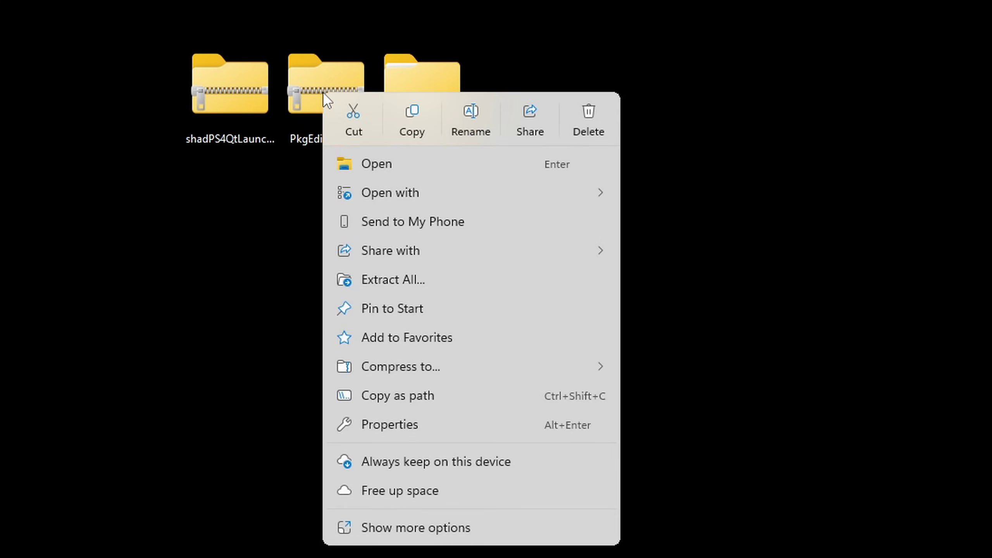
left_click(409, 529)
mouse_move(374, 231)
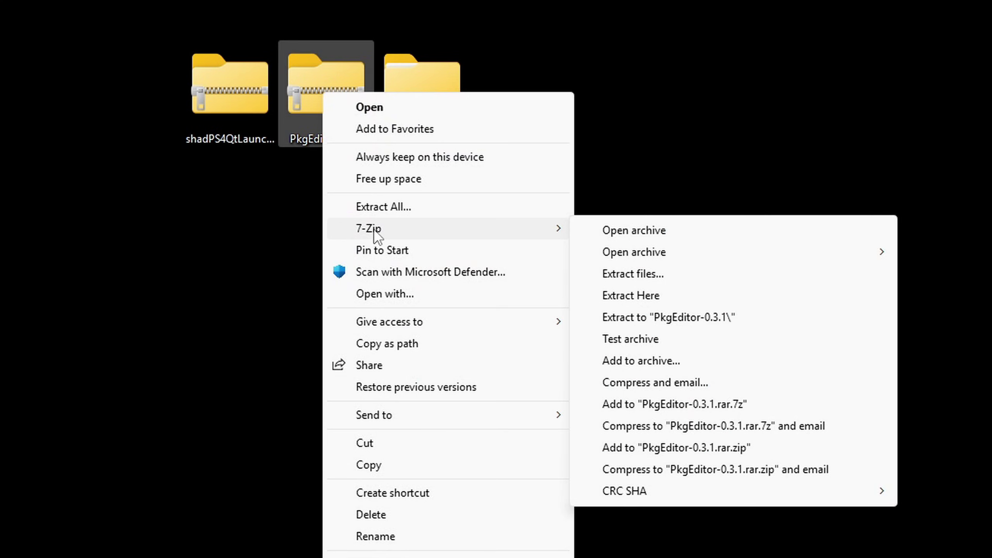
left_click(629, 296)
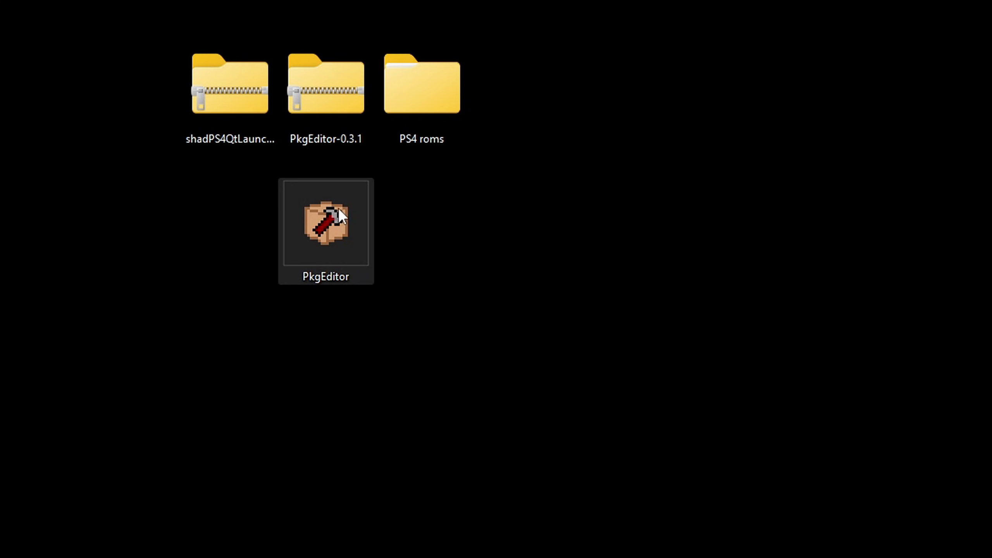
right_click(326, 89)
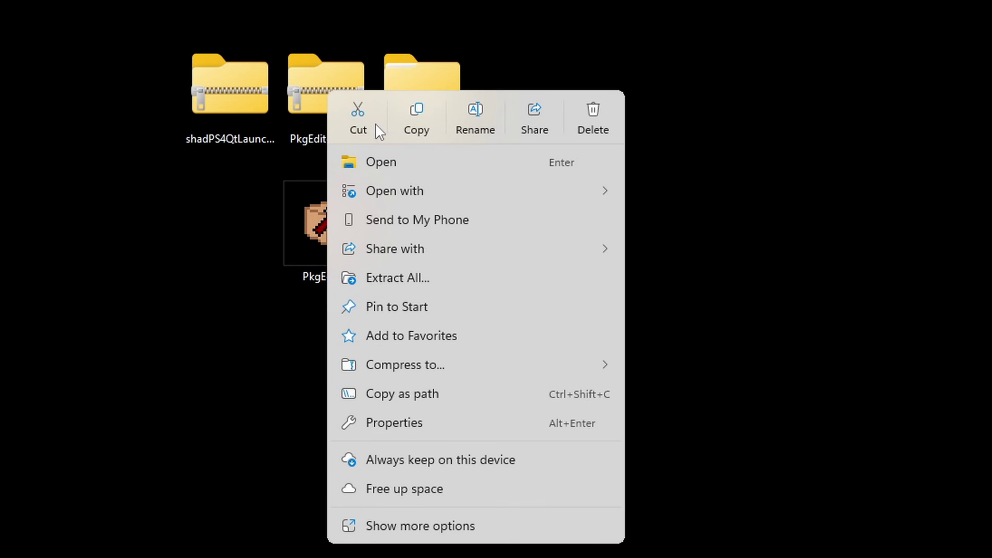
left_click(595, 114)
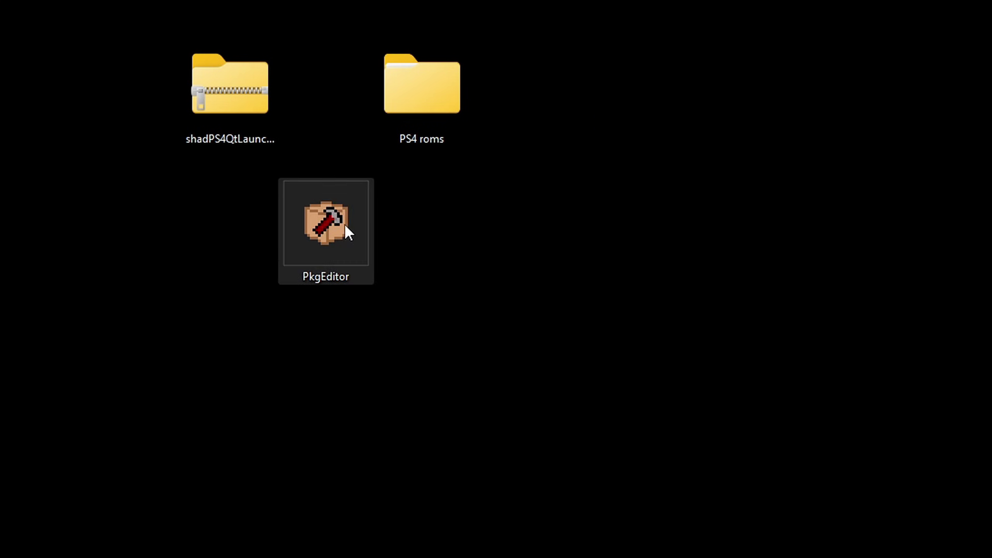
Place PkgEditor between the shadPS4 launcher archive and the PS4 roms folder on the desktop, and launch it.
left_click_drag(344, 228, 343, 92)
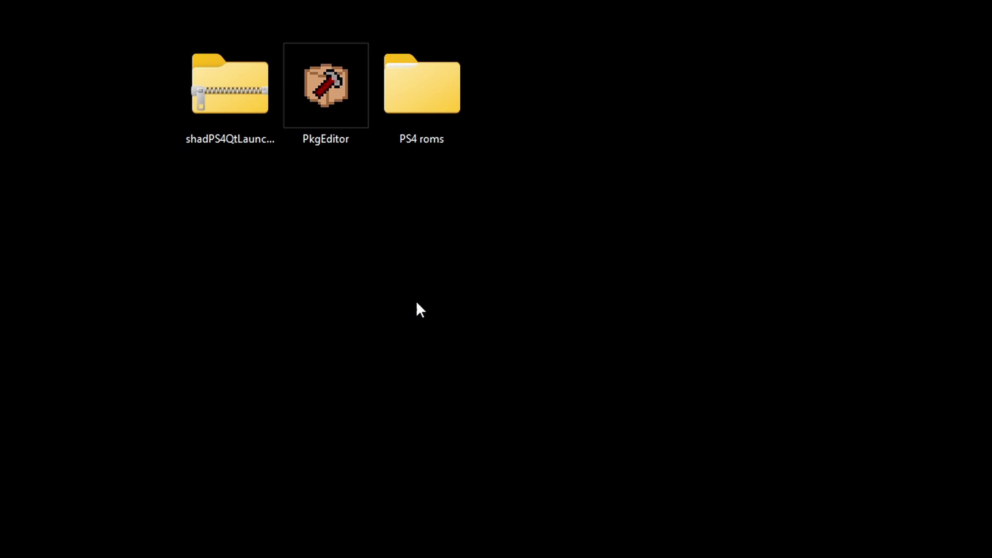
double_click(320, 74)
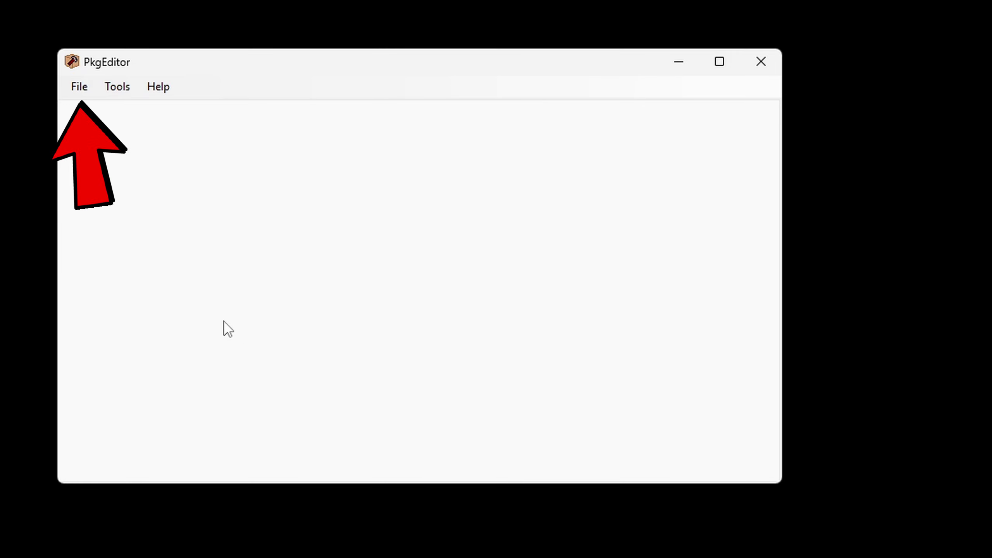
Open J-Stars.Victory.Vs.Plus.v1.02.PS4-CUSA01593.pkg from the J-stars Victory plus folder in PS4 roms.
left_click(78, 87)
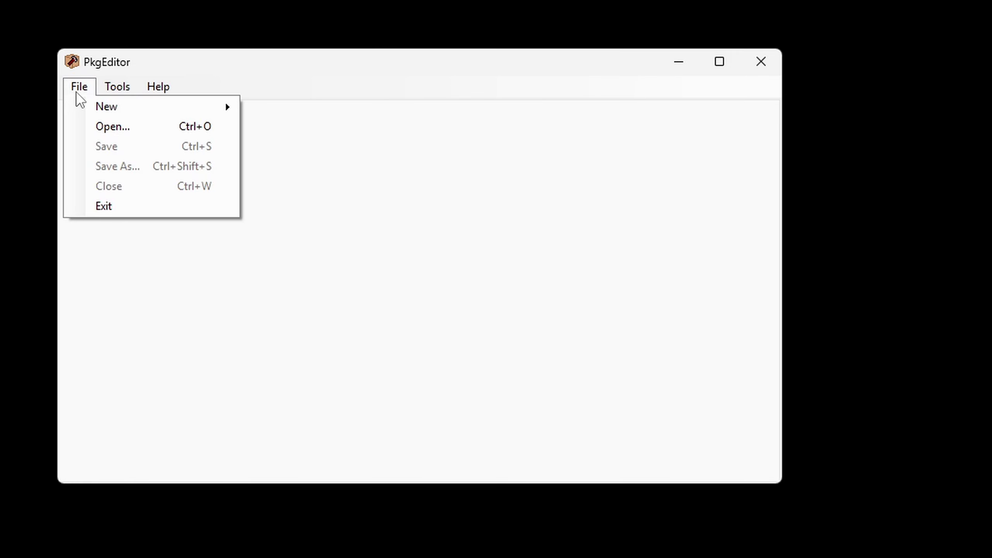
left_click(90, 127)
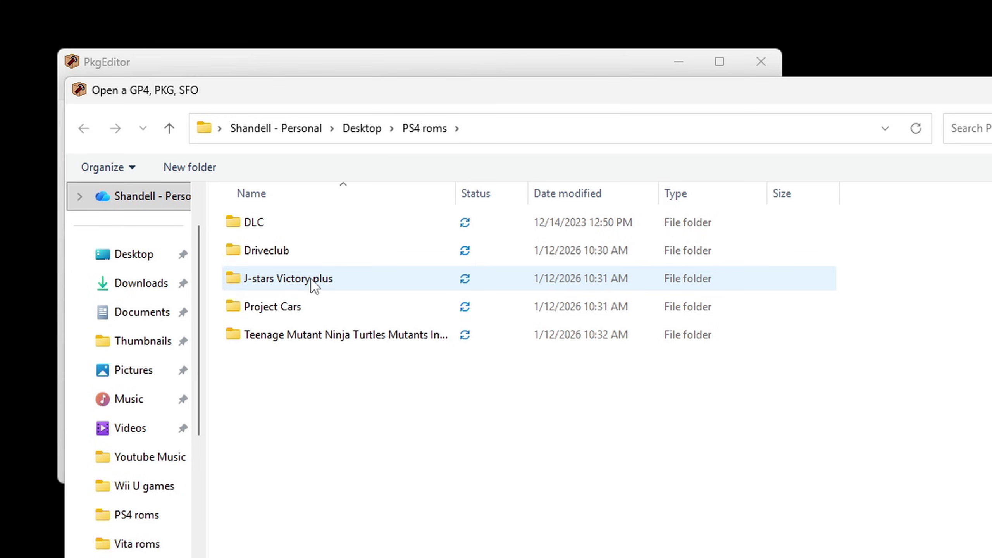
double_click(324, 278)
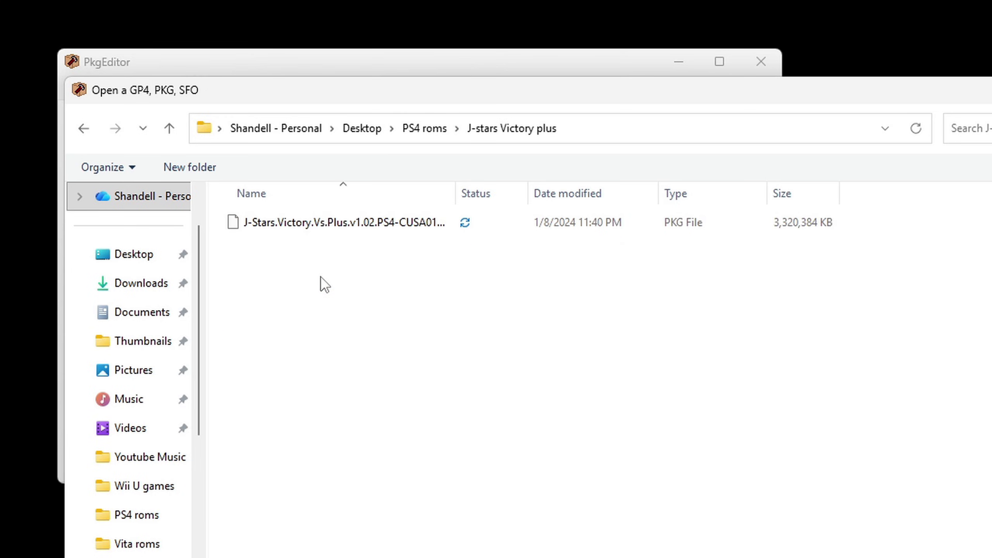
double_click(315, 226)
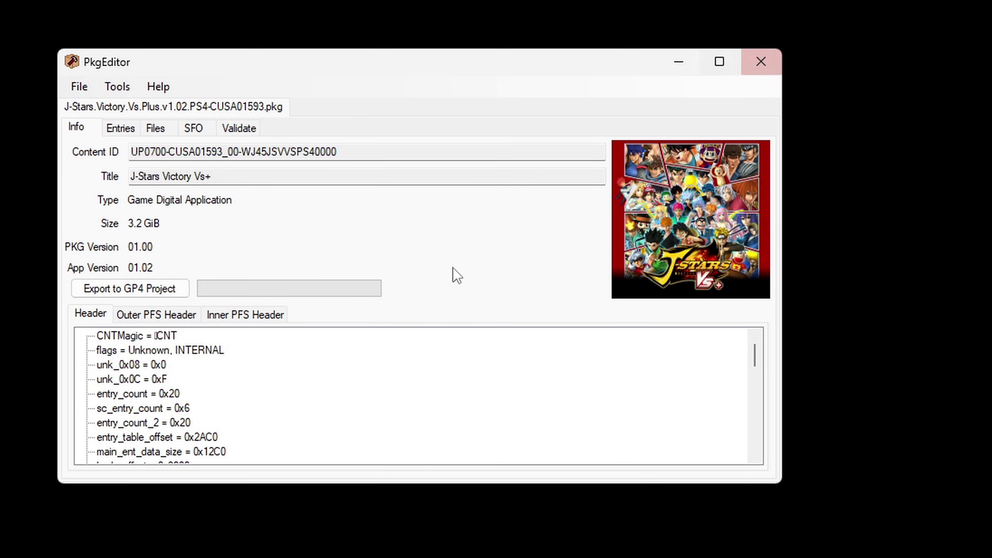
Export the package to a GP4 project named J-Stars.Victory.Vs.Plus in the J-stars Victory plus folder.
left_click(174, 291)
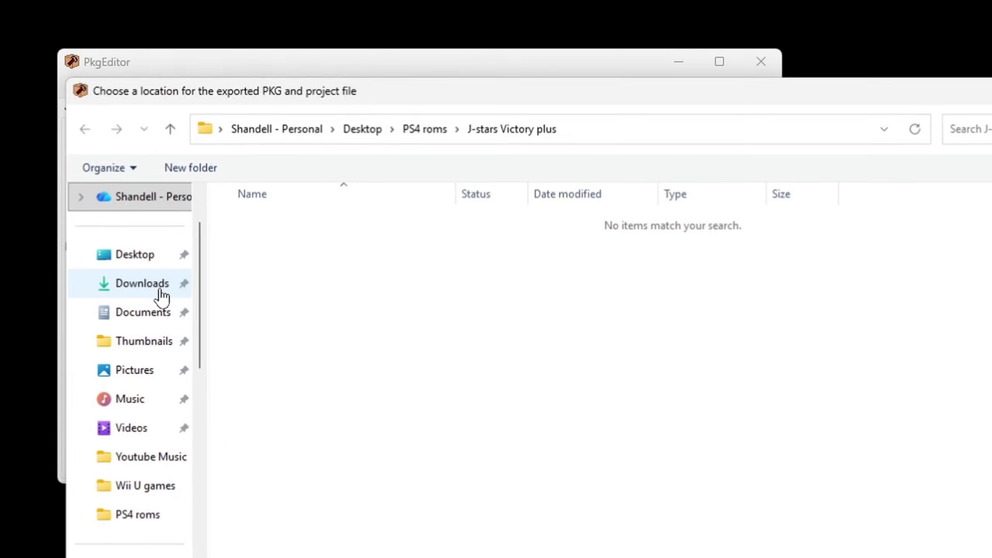
type("J")
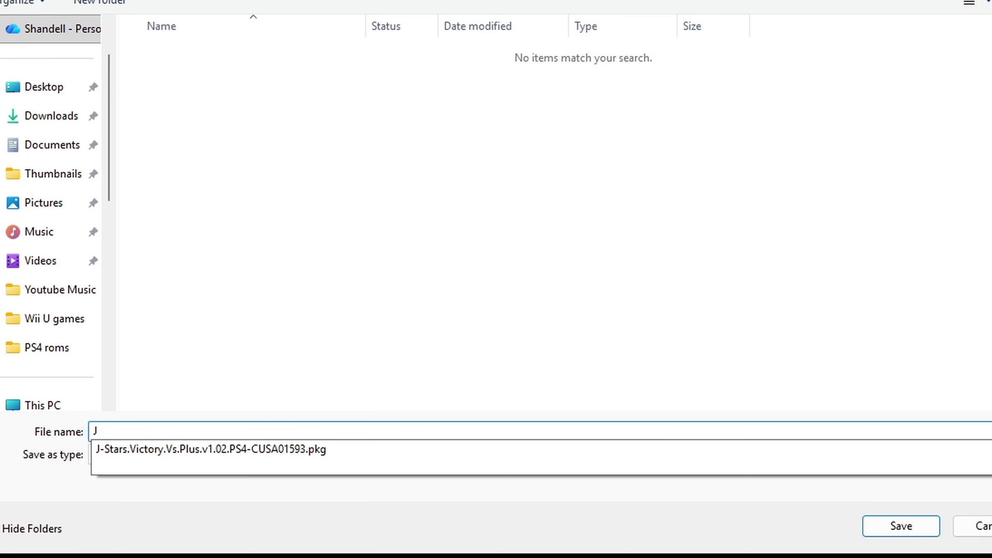
left_click(551, 435)
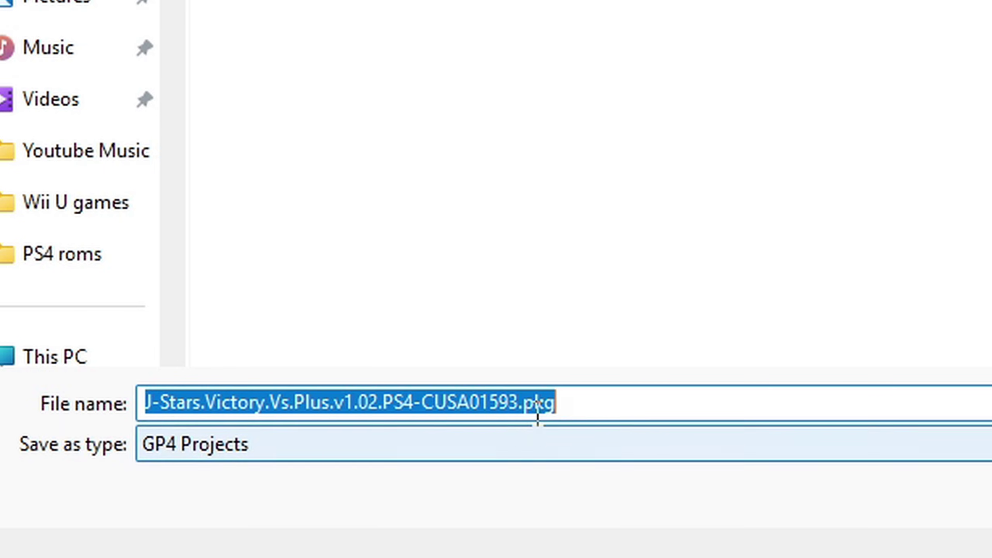
left_click(608, 397)
key("BackSpace")
key("BackSpace")
key("BackSpace")
key("BackSpace")
key("BackSpace")
key("BackSpace")
key("BackSpace")
key("BackSpace")
key("BackSpace")
key("BackSpace")
key("BackSpace")
key("BackSpace")
key("BackSpace")
key("BackSpace")
key("BackSpace")
key("BackSpace")
key("BackSpace")
key("BackSpace")
key("BackSpace")
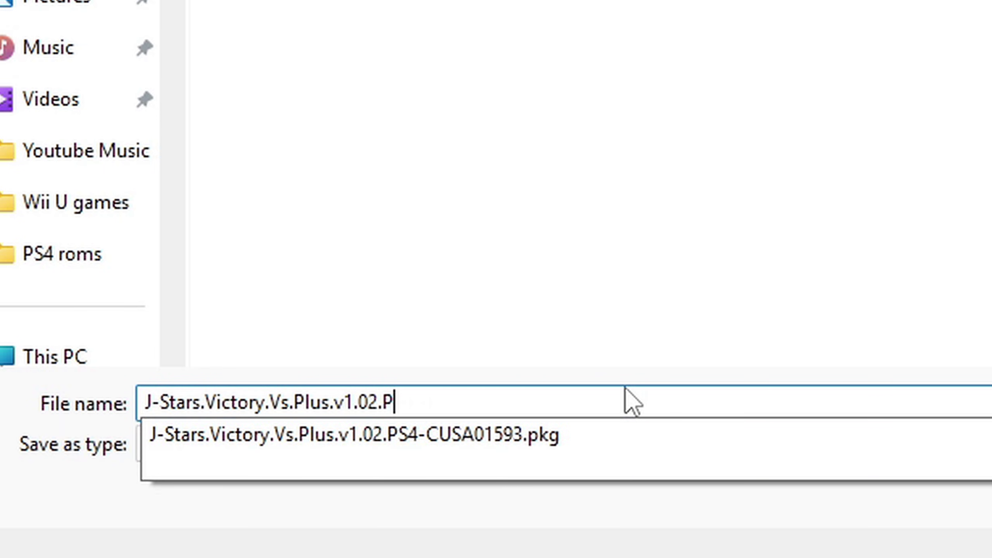
key("BackSpace")
key("BackSpace")
key("BackSpace")
key("BackSpace")
key("BackSpace")
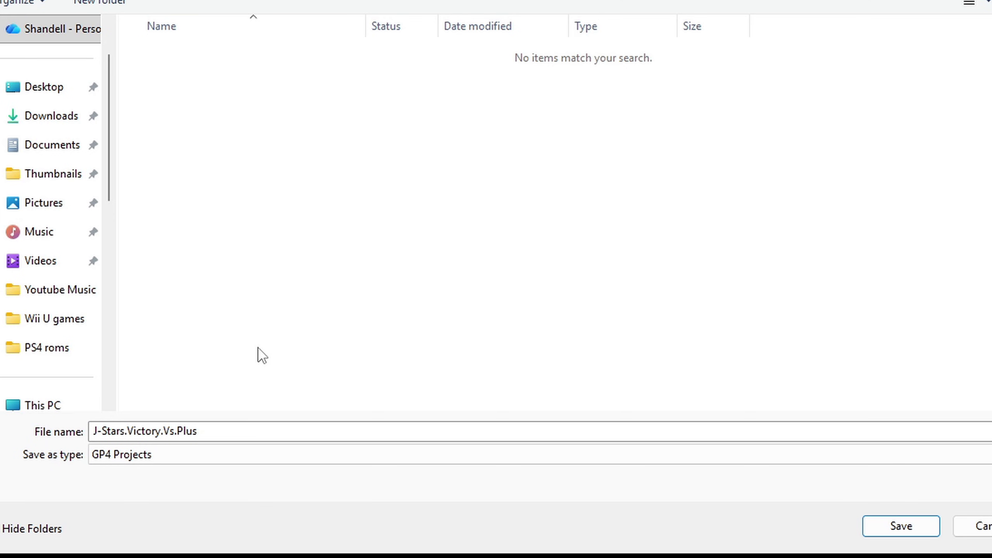
left_click(900, 526)
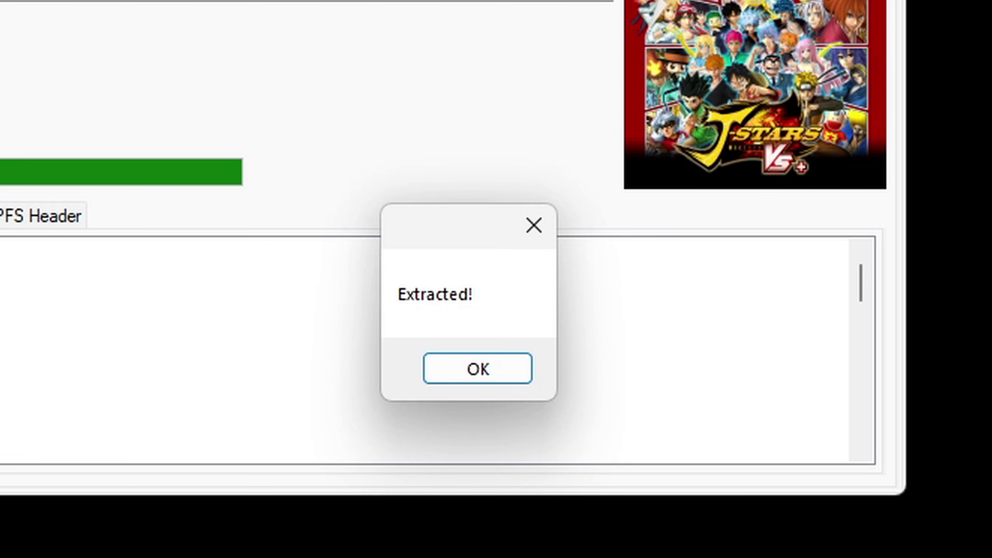
left_click(489, 378)
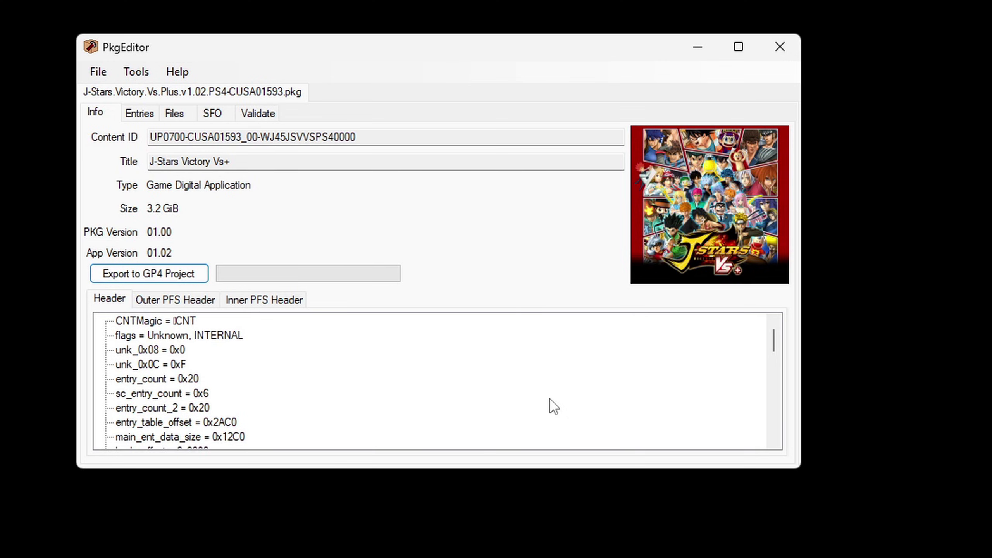
Close PkgEditor and open the J-stars Victory plus folder inside PS4 roms.
left_click(779, 46)
double_click(474, 168)
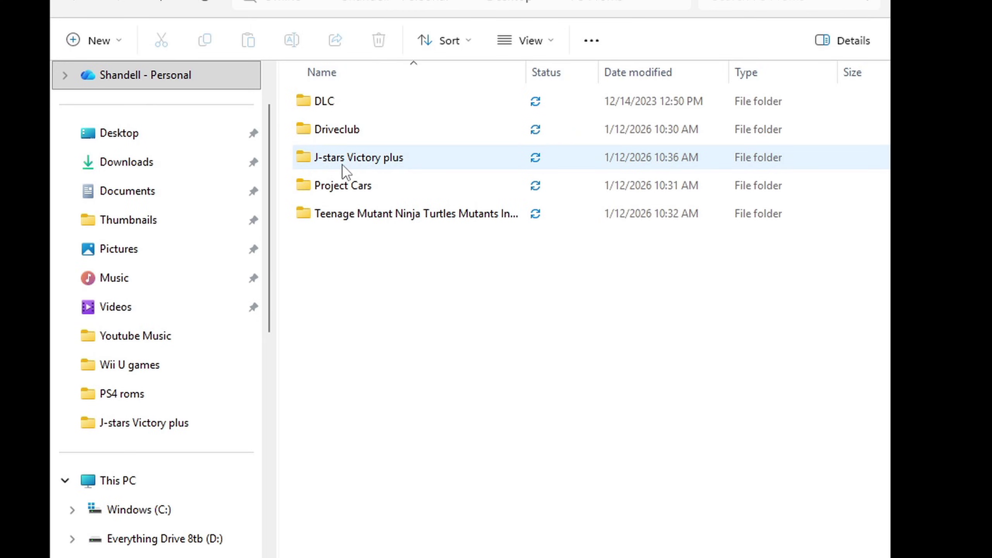
double_click(395, 167)
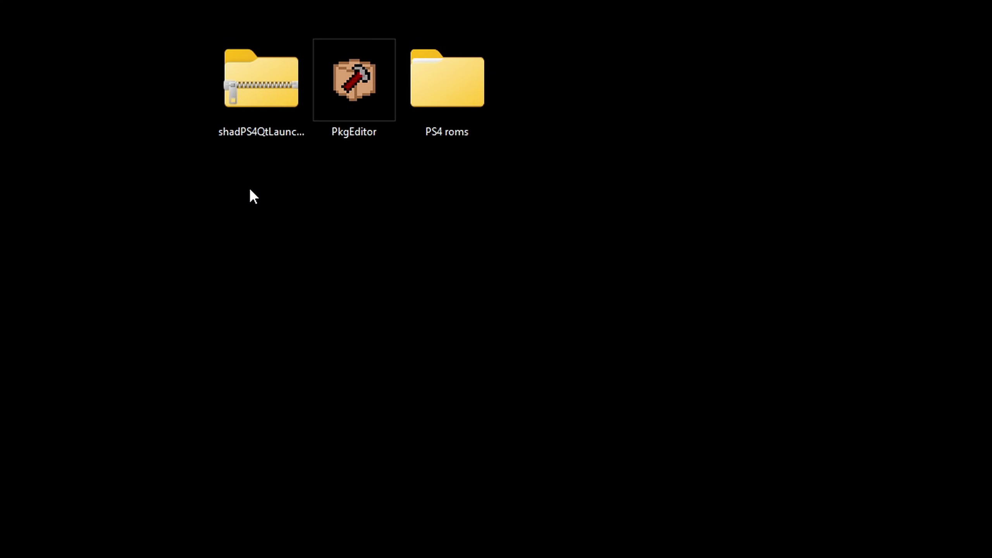
Extract the shadPS4QtLauncher archive with 7-Zip into a folder of the same name on the desktop and delete the archive.
right_click(259, 97)
left_click(333, 523)
mouse_move(317, 230)
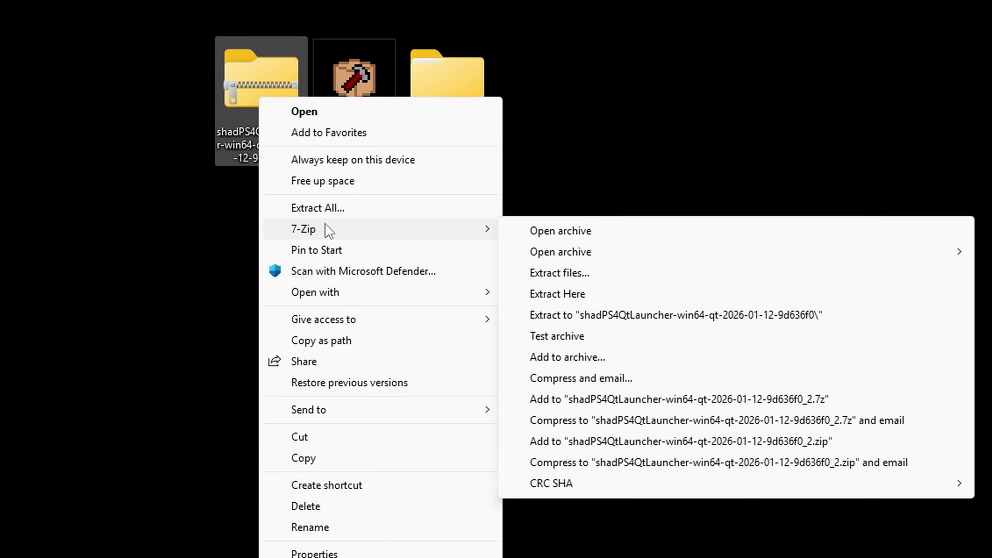
left_click(655, 315)
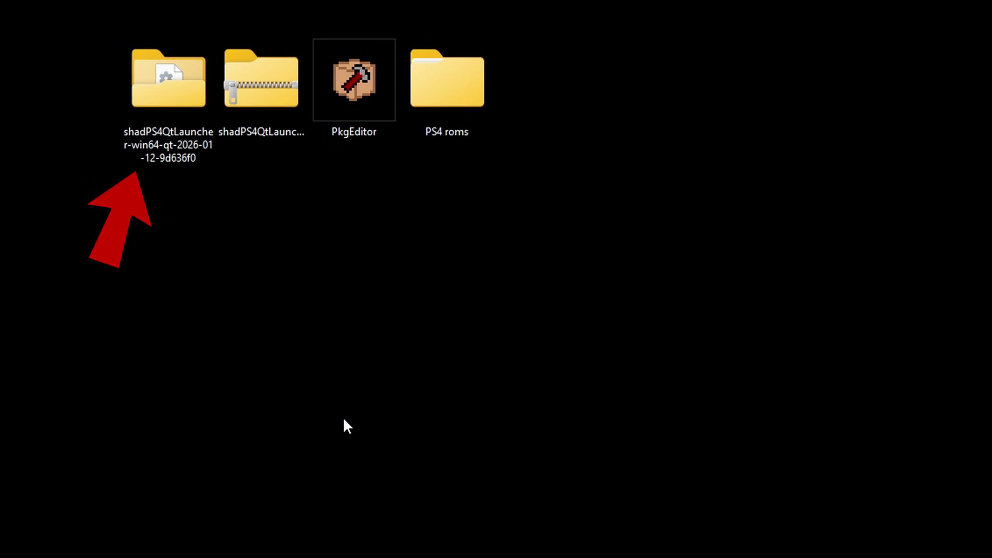
right_click(258, 96)
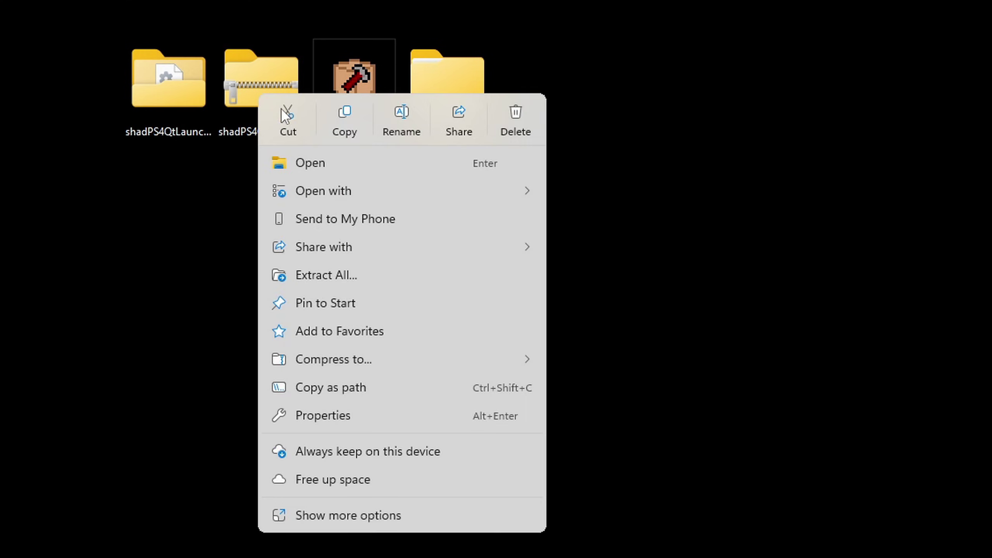
left_click(514, 124)
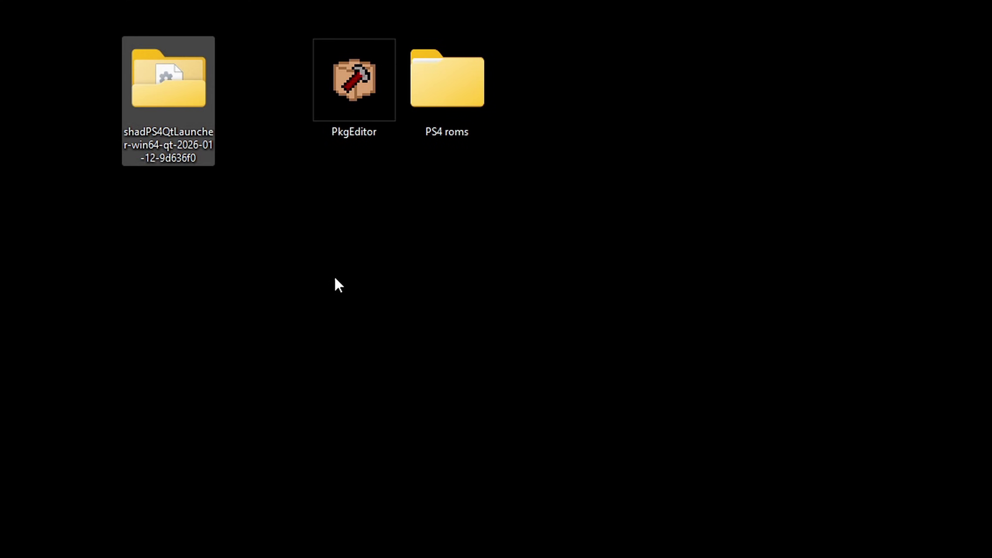
Start the shadPS4 launcher from its extracted folder and set the games directory to the desktop's PS4 roms folder.
double_click(183, 94)
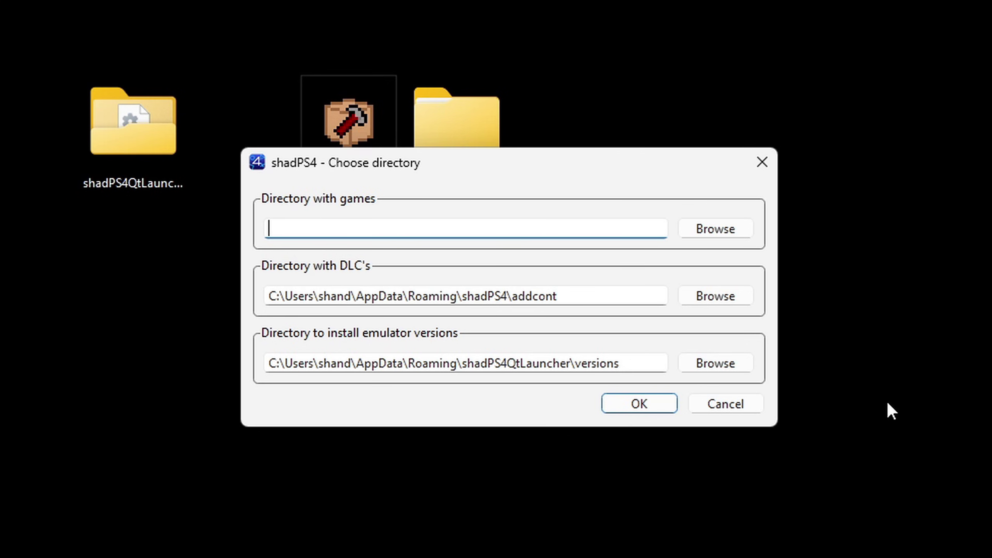
left_click(715, 229)
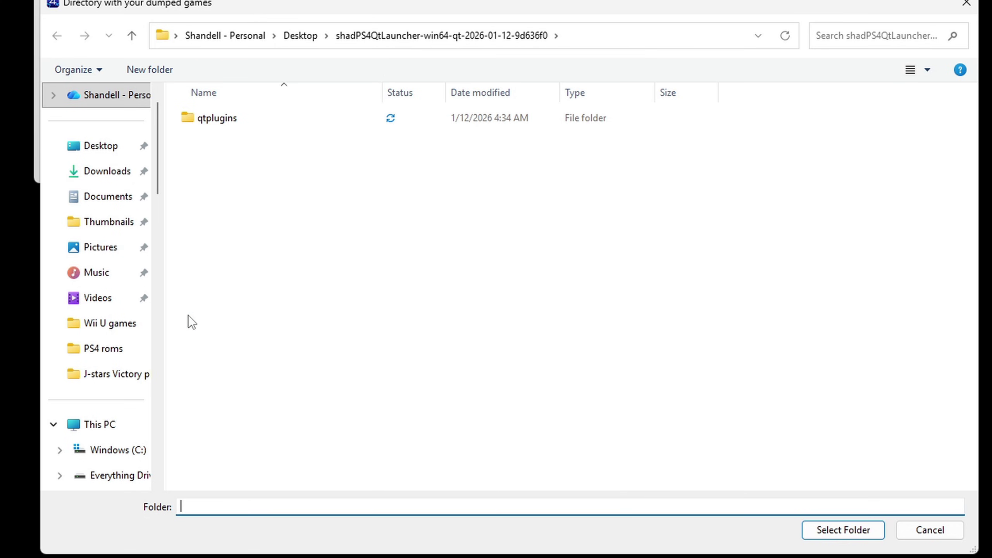
left_click(90, 353)
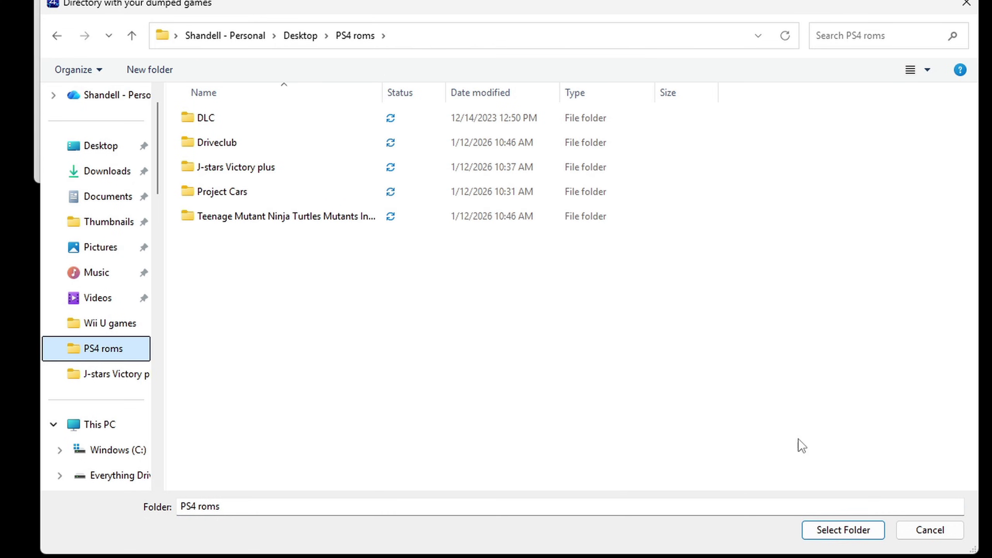
left_click(854, 528)
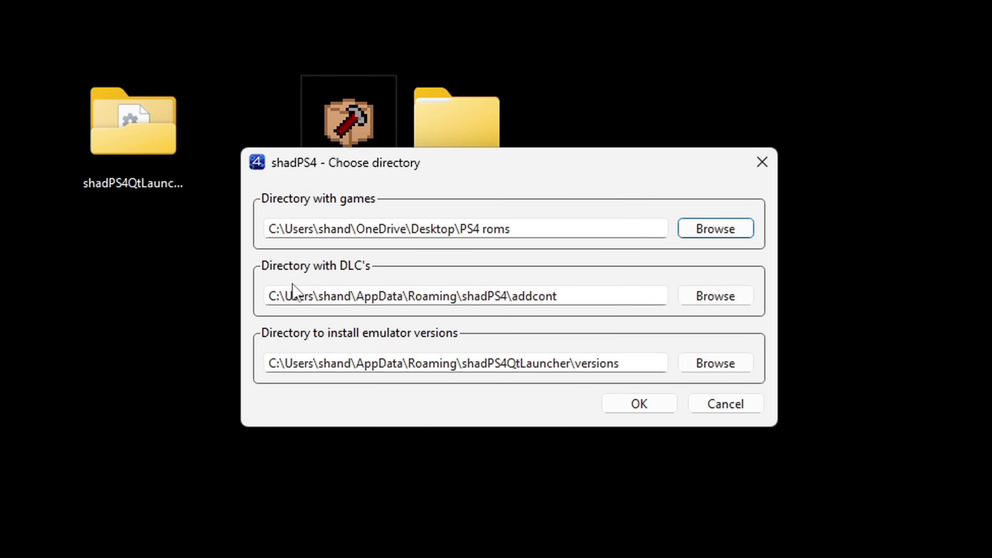
Set the DLC directory to the DLC folder in PS4 roms and accept the directory choices.
left_click(735, 296)
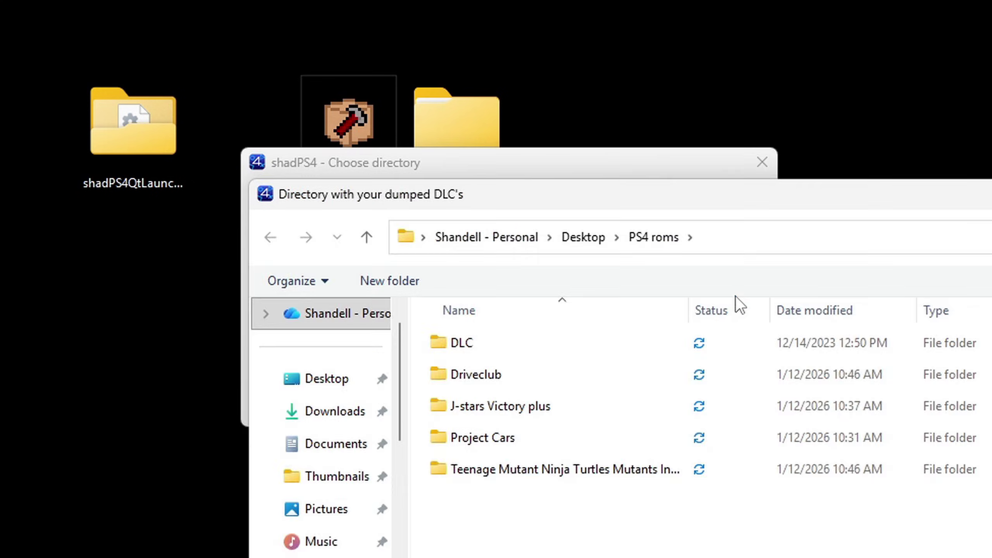
double_click(212, 119)
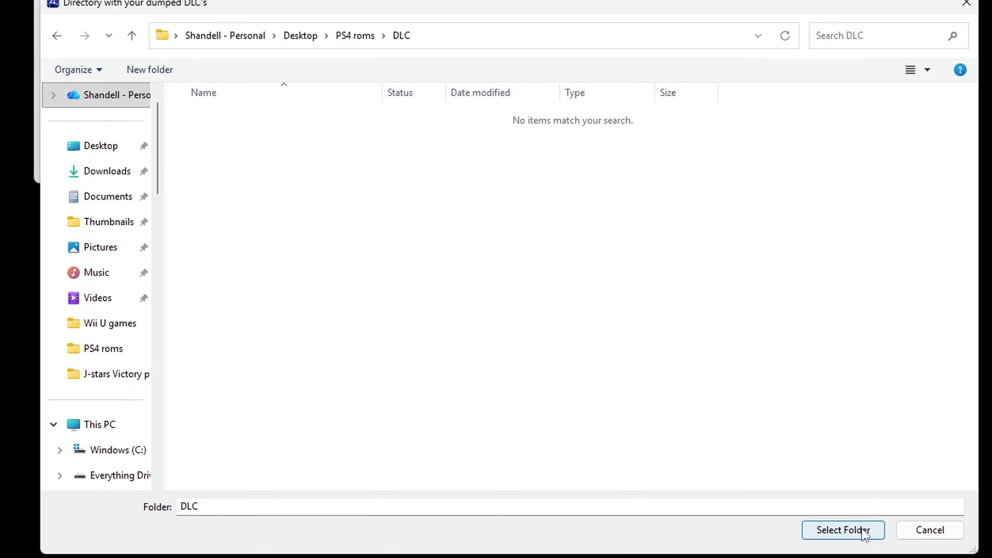
left_click(843, 529)
left_click(652, 401)
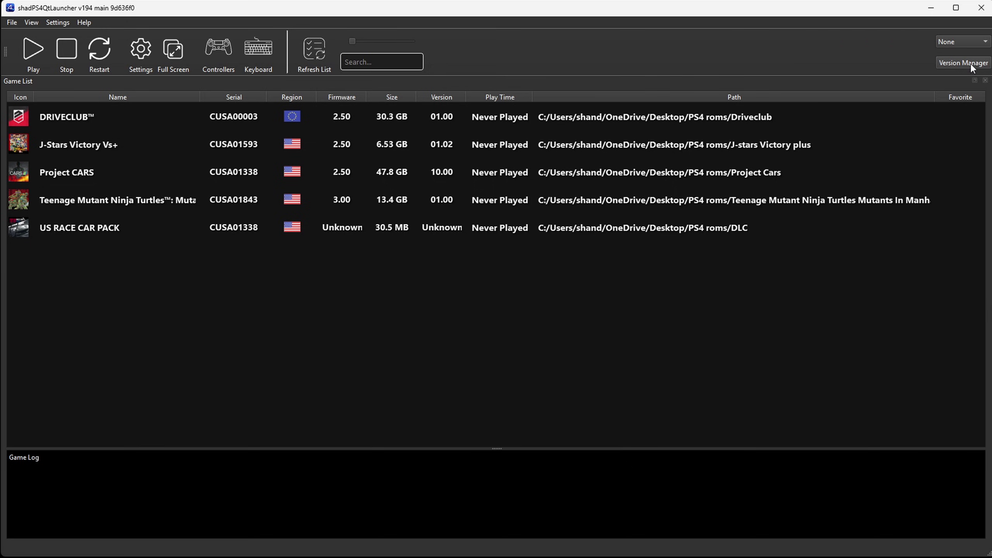
In the Version Manager, enable checking for pre-release updates at startup and check for pre-release updates.
left_click(970, 64)
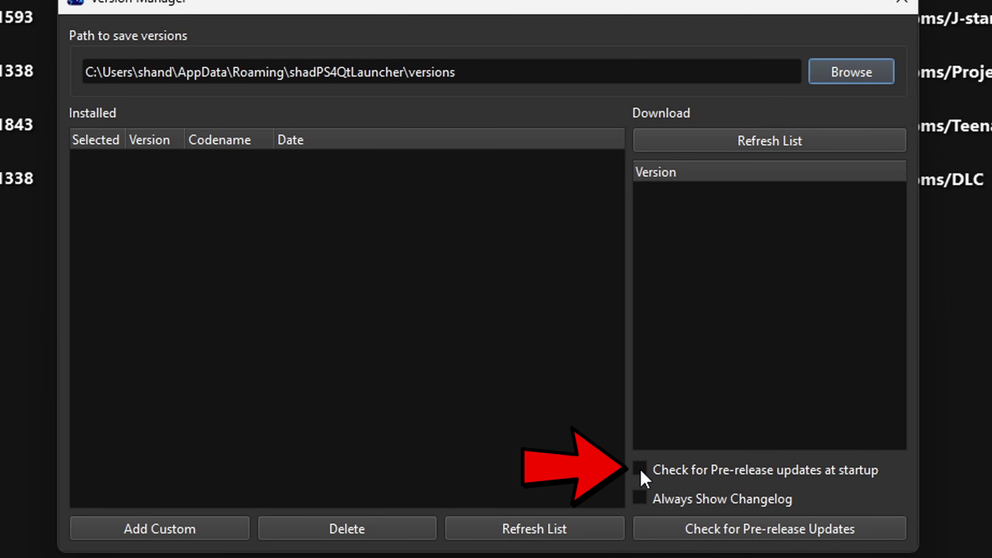
left_click(641, 471)
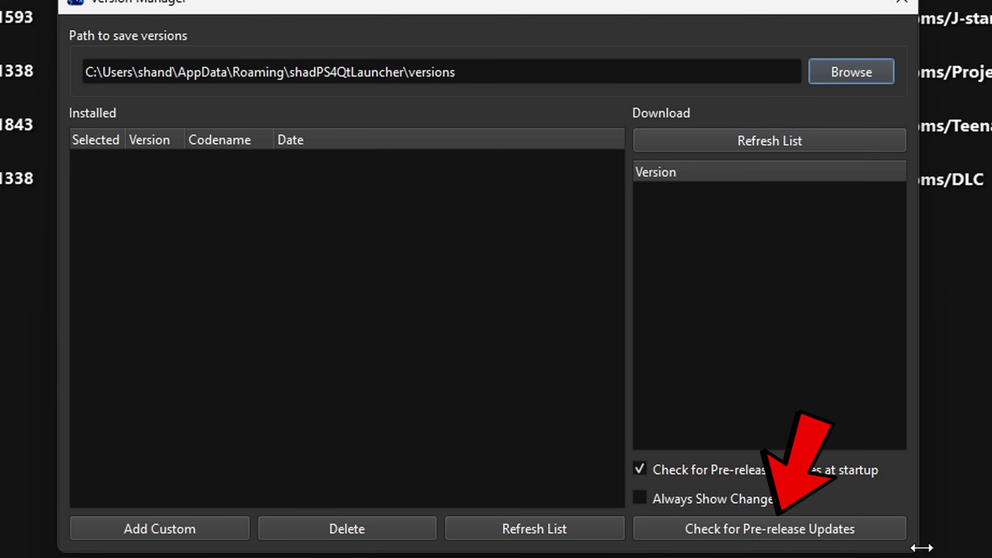
left_click(857, 528)
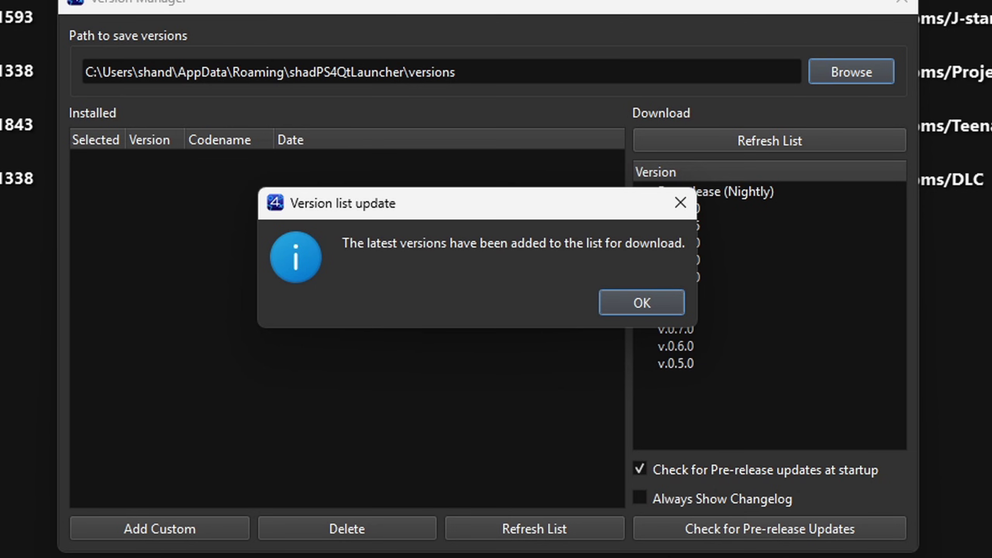
left_click(640, 308)
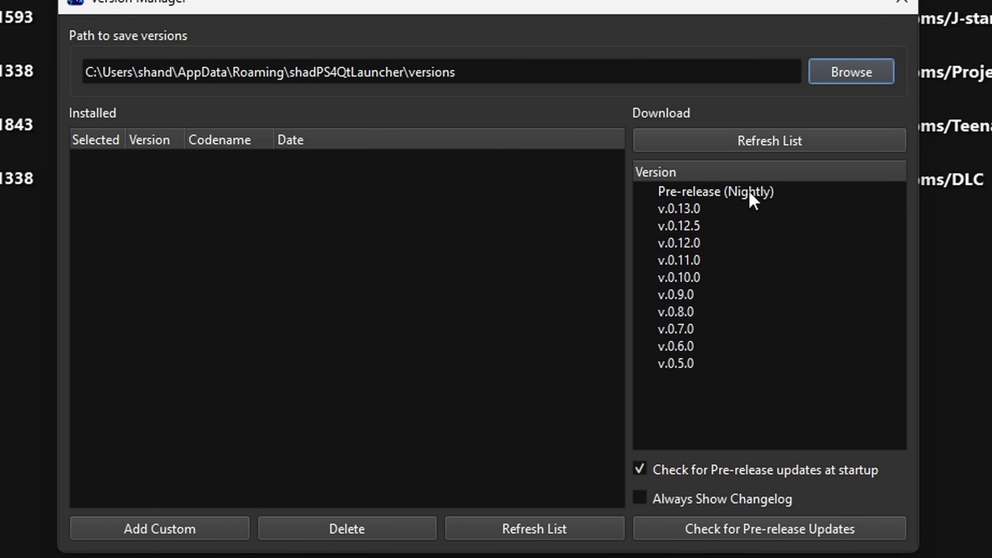
Download the Pre-release (Nightly) emulator version and close the Version Manager.
double_click(759, 193)
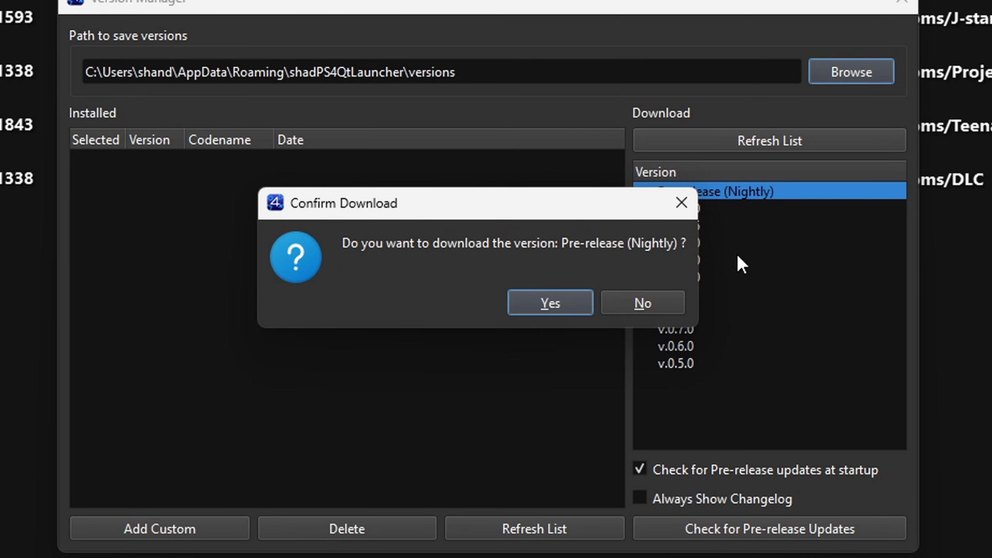
left_click(559, 299)
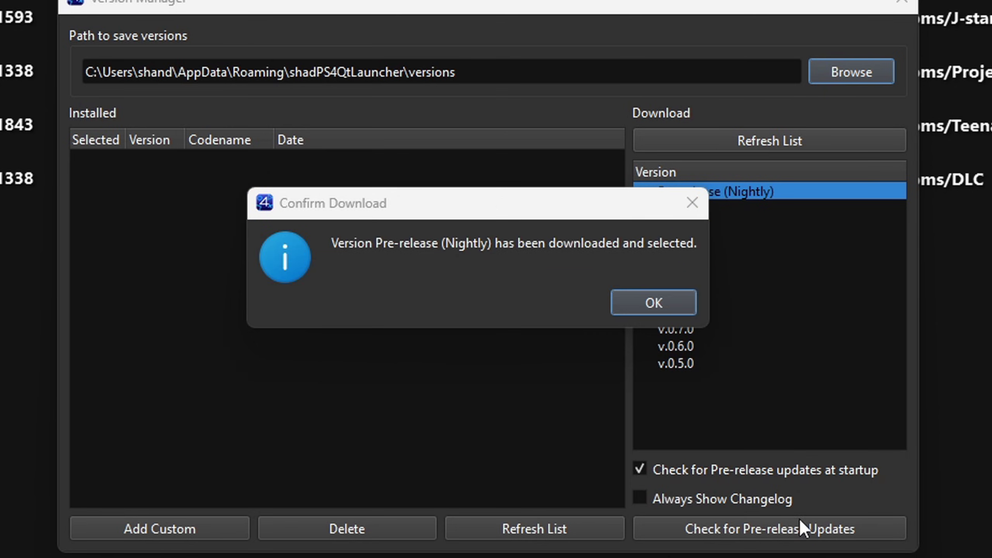
left_click(655, 300)
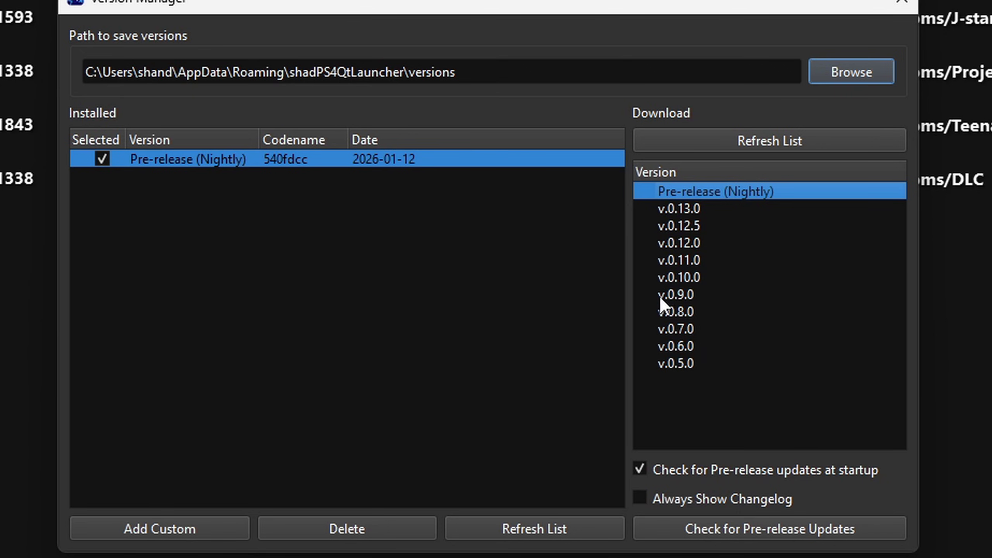
left_click(902, 4)
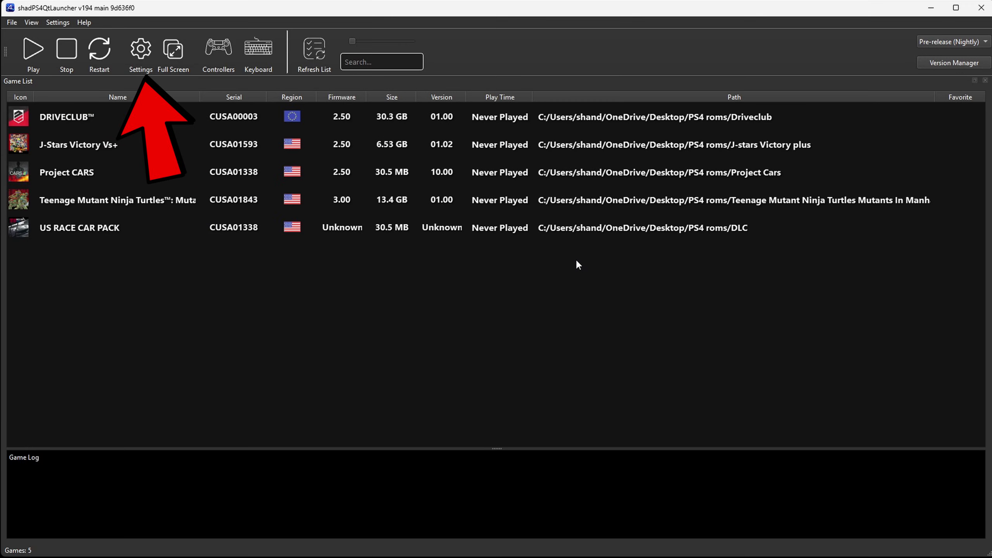
In the emulator's graphics settings, choose the NVIDIA GeForce RTX 4070 SUPER as the graphics device.
left_click(140, 51)
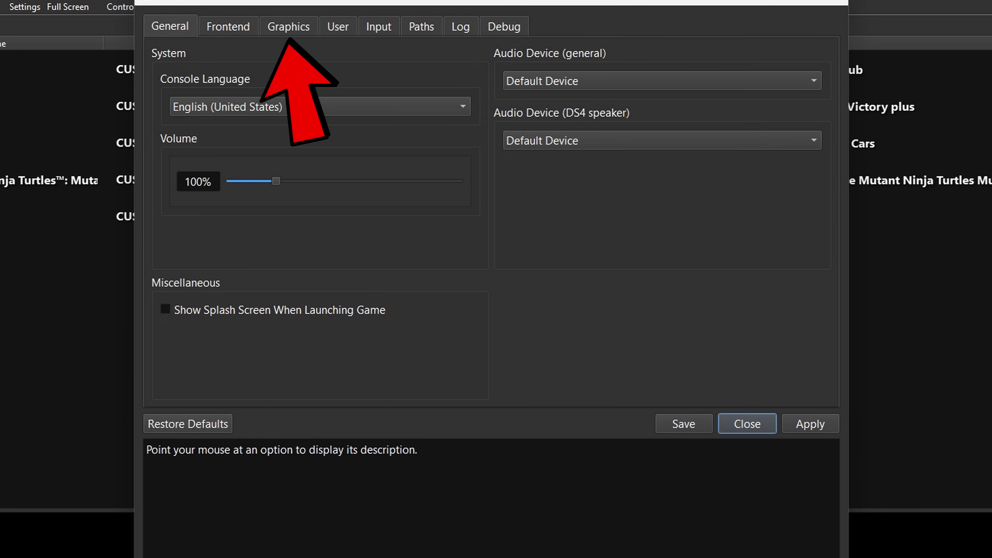
left_click(296, 30)
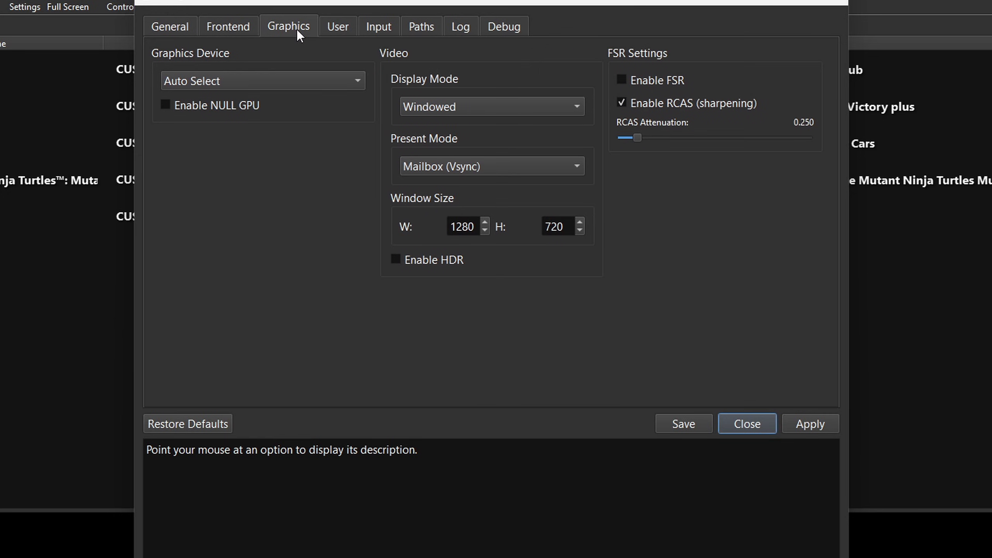
left_click(359, 82)
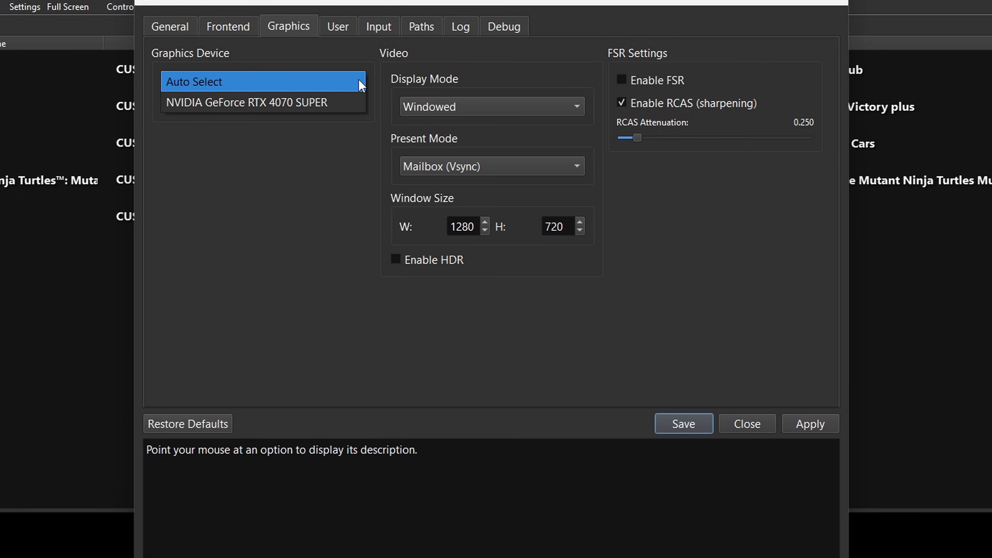
left_click(310, 103)
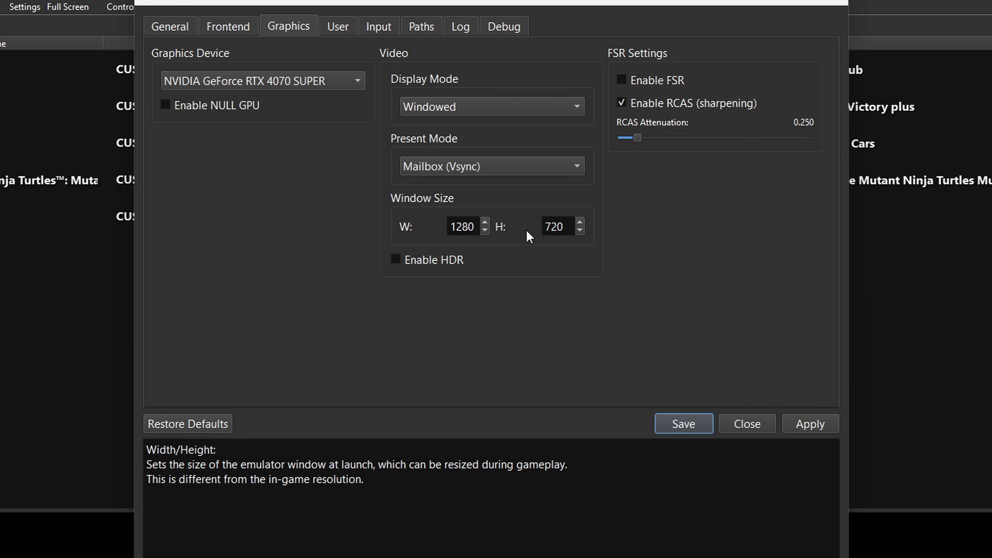
Set the emulator window size to 1920 wide by 1080 high.
left_click(485, 230)
left_click(485, 230)
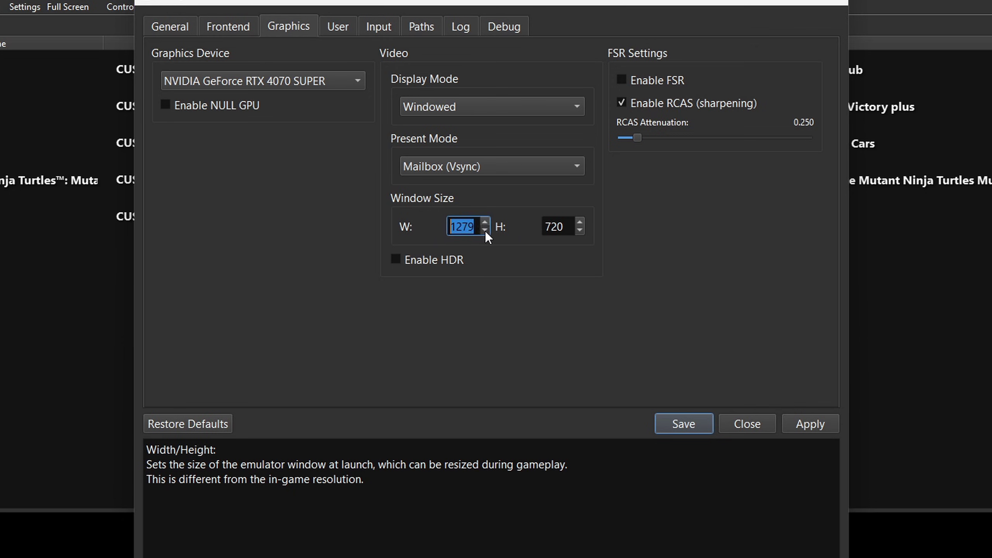
left_click(485, 230)
double_click(485, 230)
left_click(485, 231)
left_click(485, 230)
left_click(485, 230)
left_click(485, 230)
key("BackSpace")
type("1920")
left_click(556, 226)
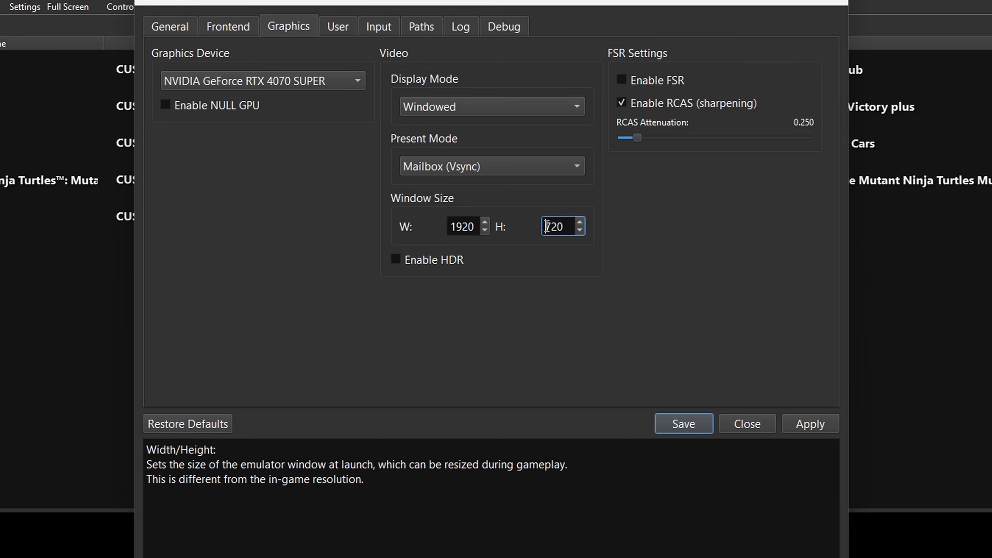
key("ctrl+a")
type("1080")
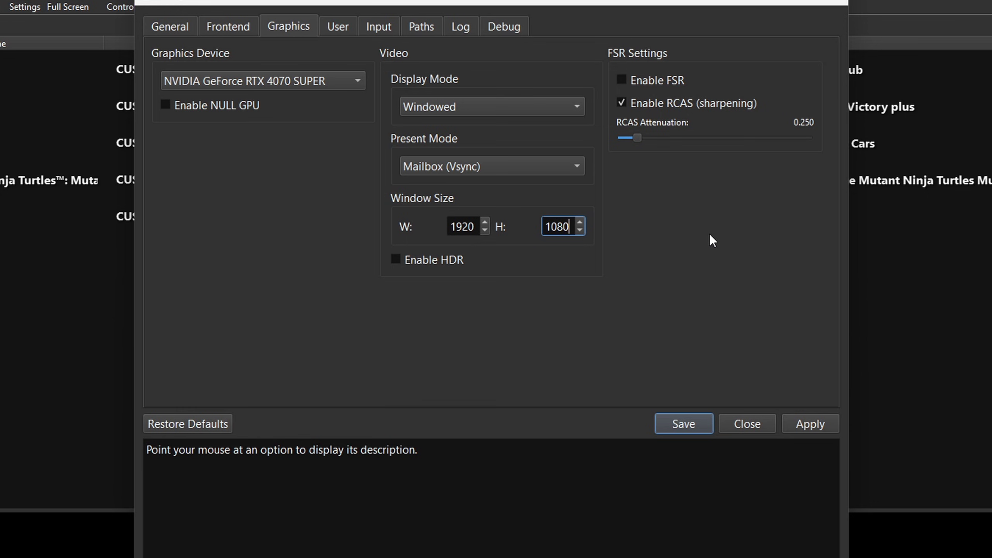
Enable shaders dumping in the debug settings, then apply and save the emulator settings.
left_click(524, 29)
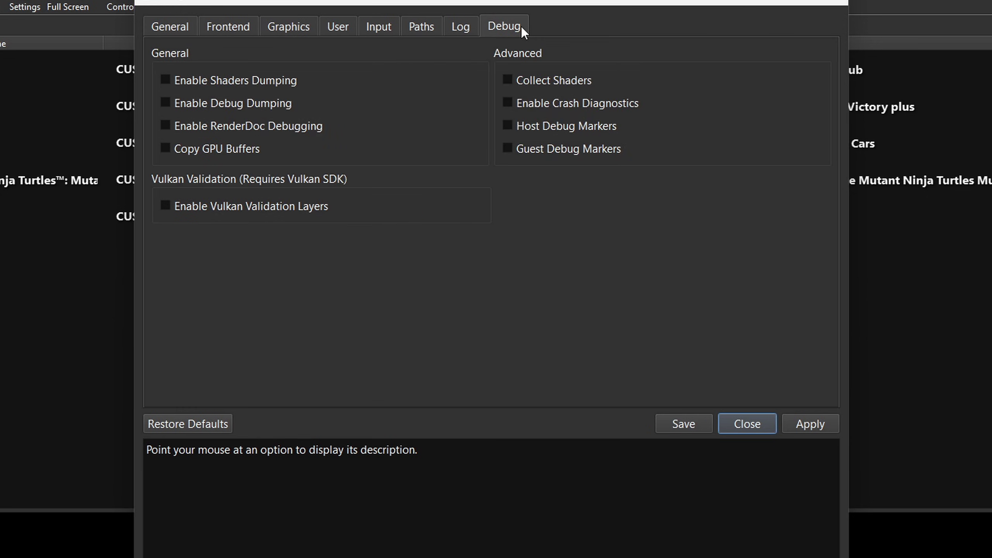
left_click(165, 80)
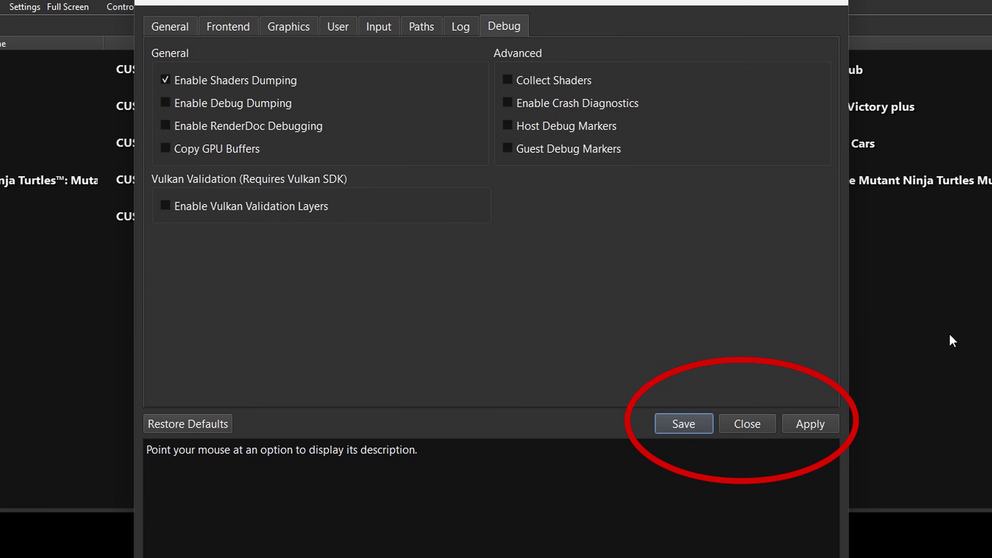
left_click(820, 428)
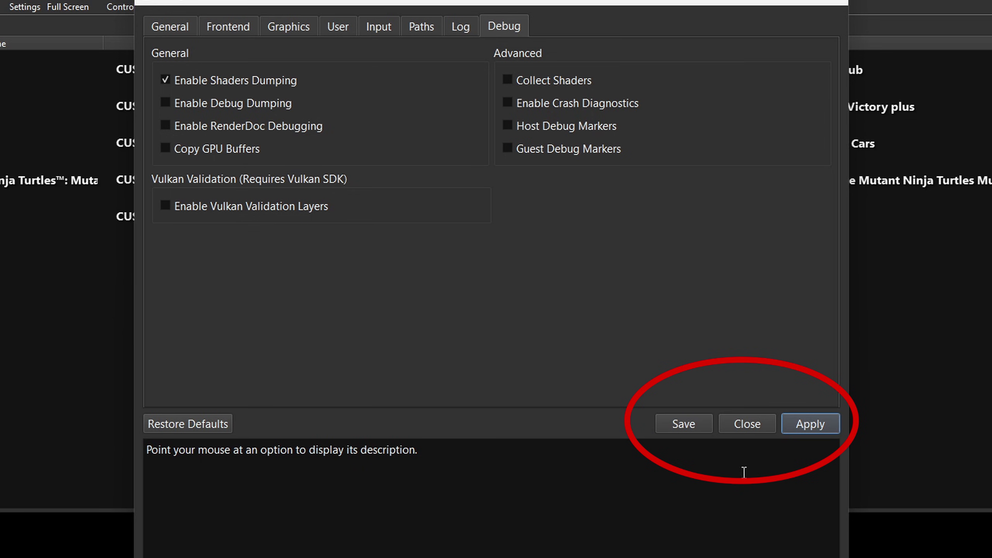
left_click(683, 430)
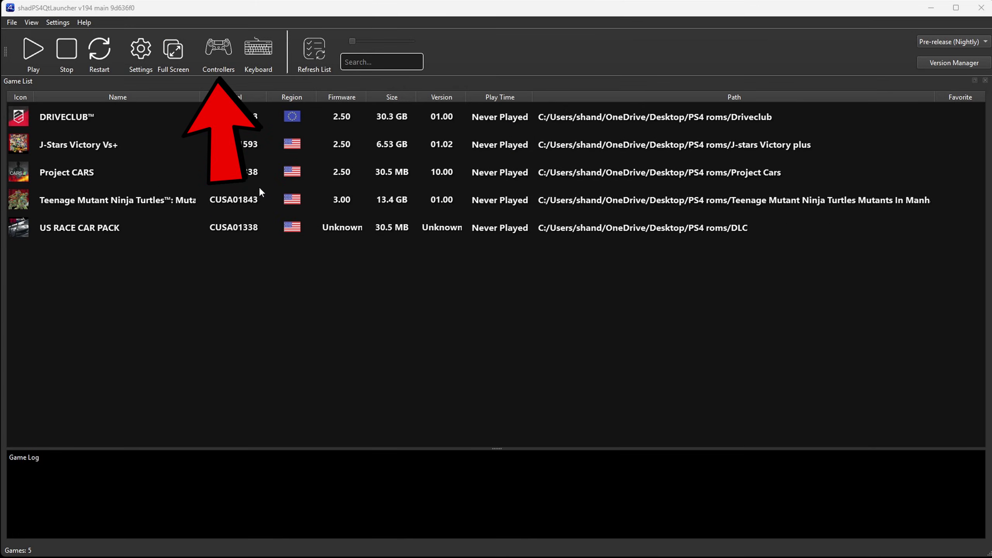
In the controller configuration, check the choices for the active gamepad and start remapping the Triangle face button.
left_click(219, 48)
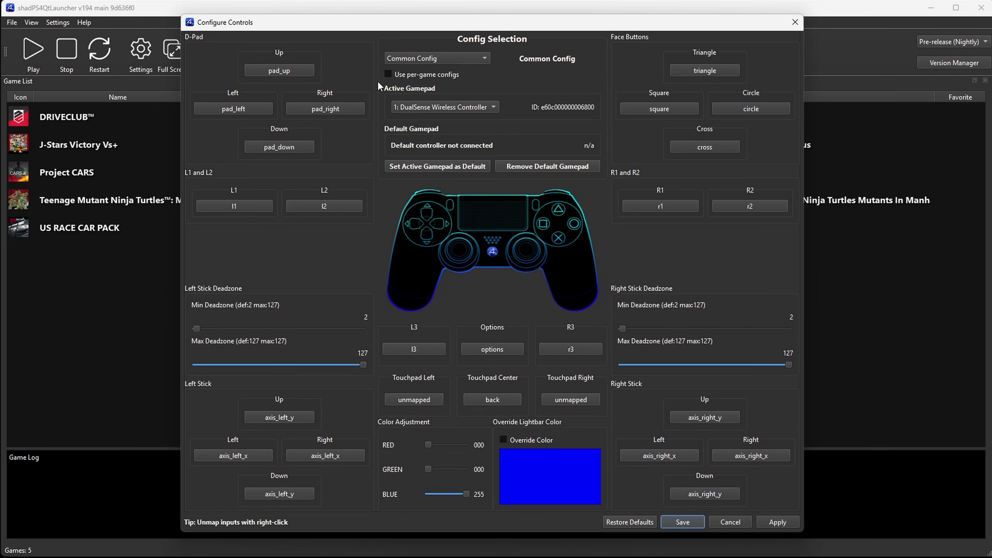
left_click(493, 105)
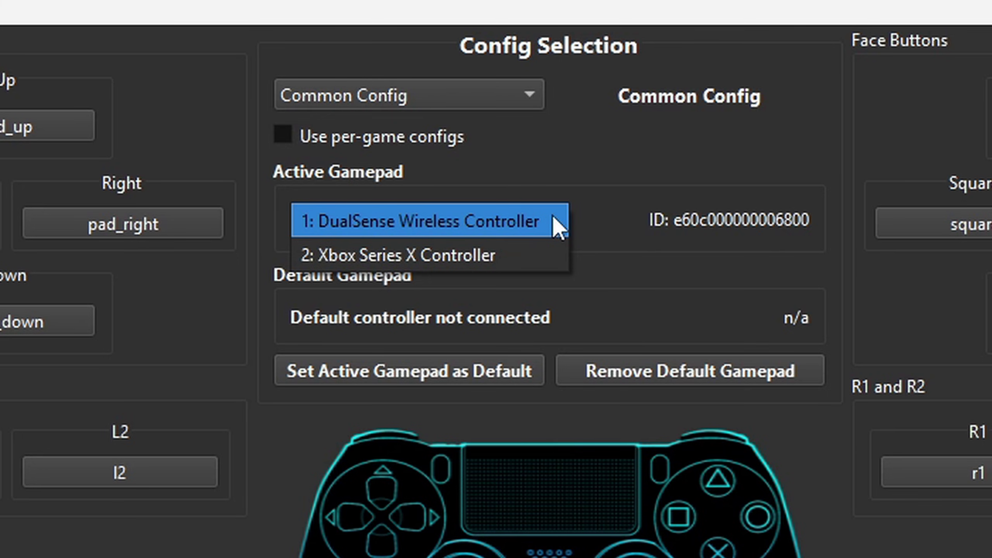
left_click(661, 140)
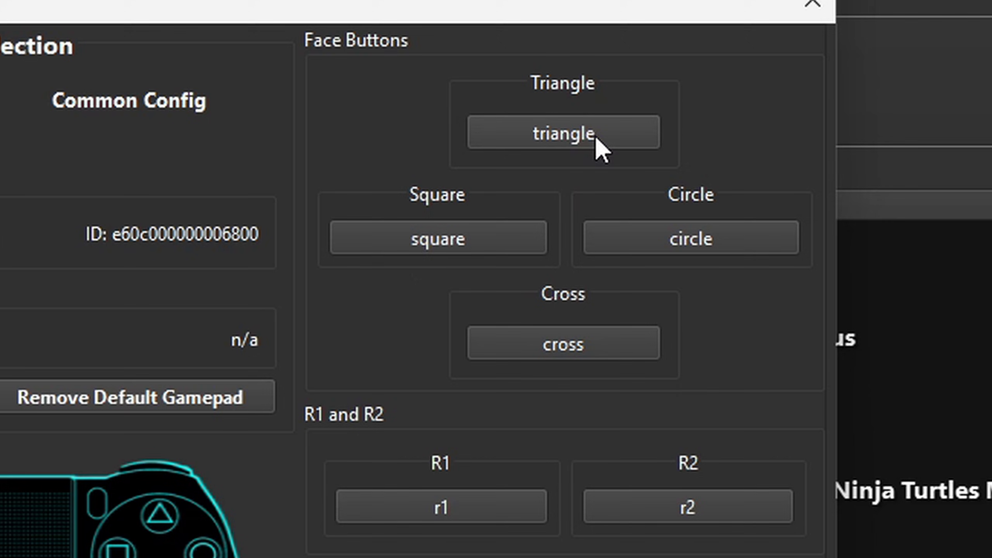
left_click(718, 70)
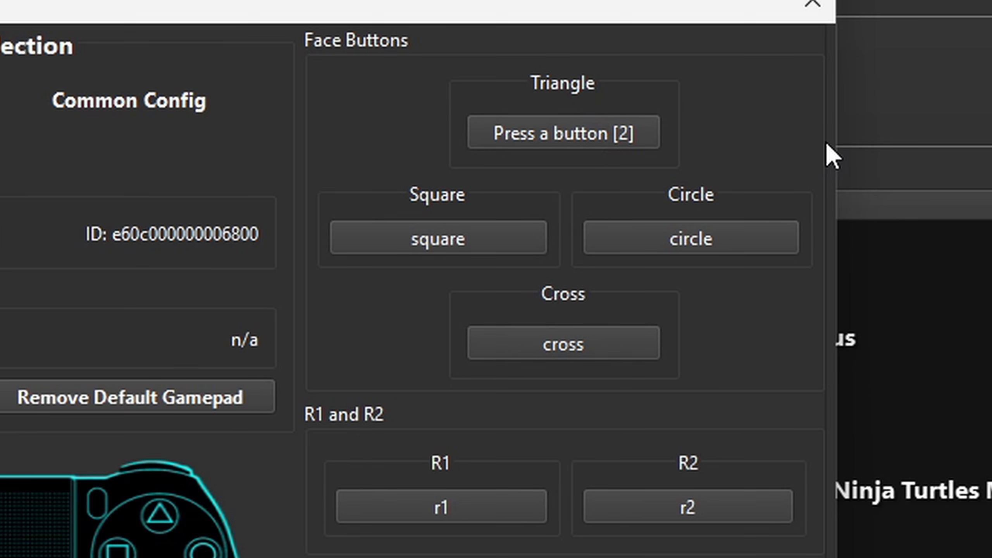